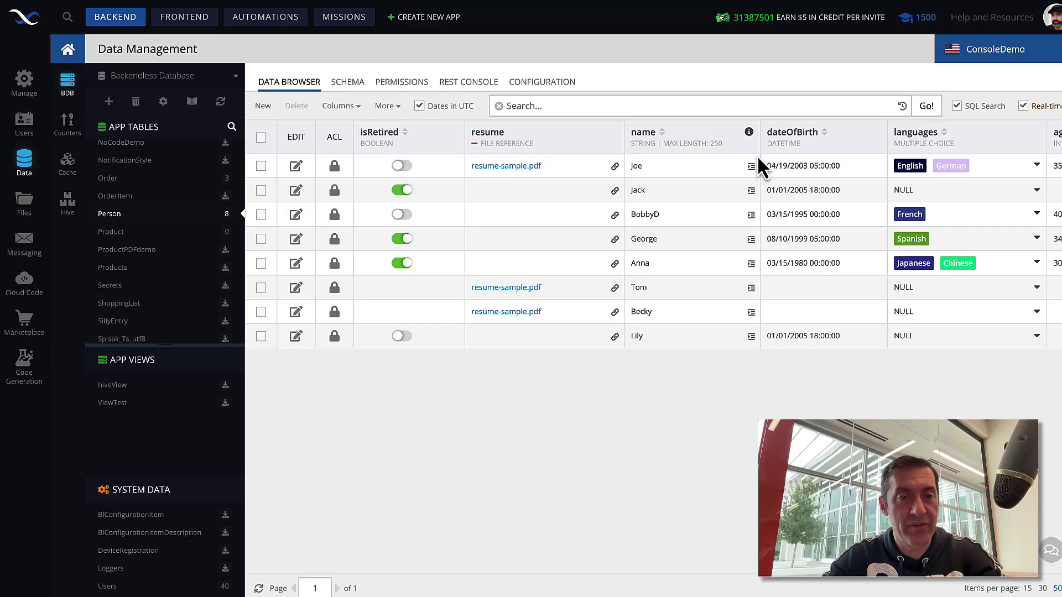
# Open the Order table's schema in the table editor
pyautogui.scroll(1, 153, 192)
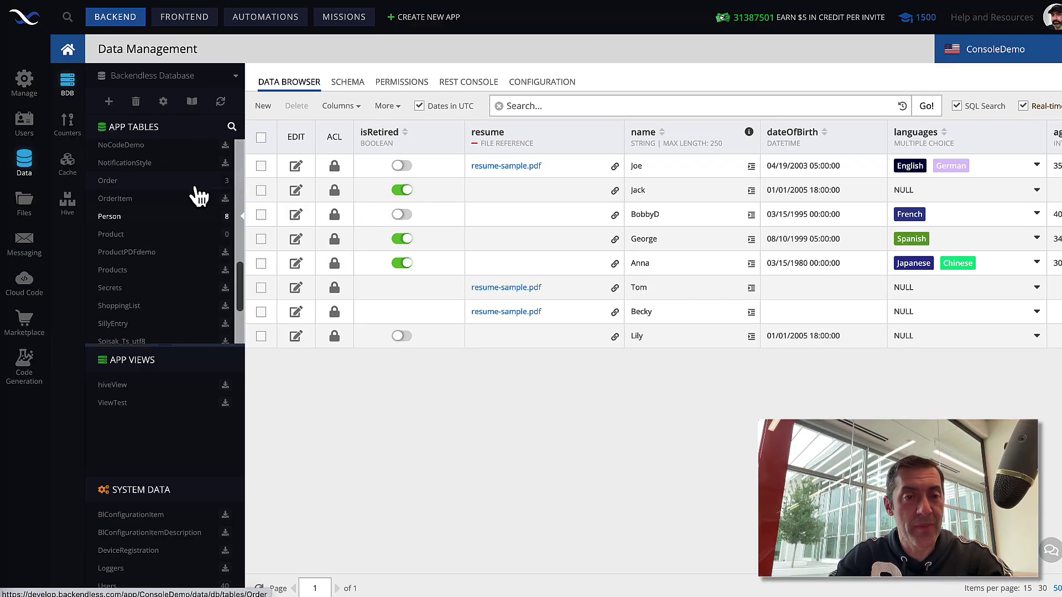
pyautogui.scroll(2, 199, 196)
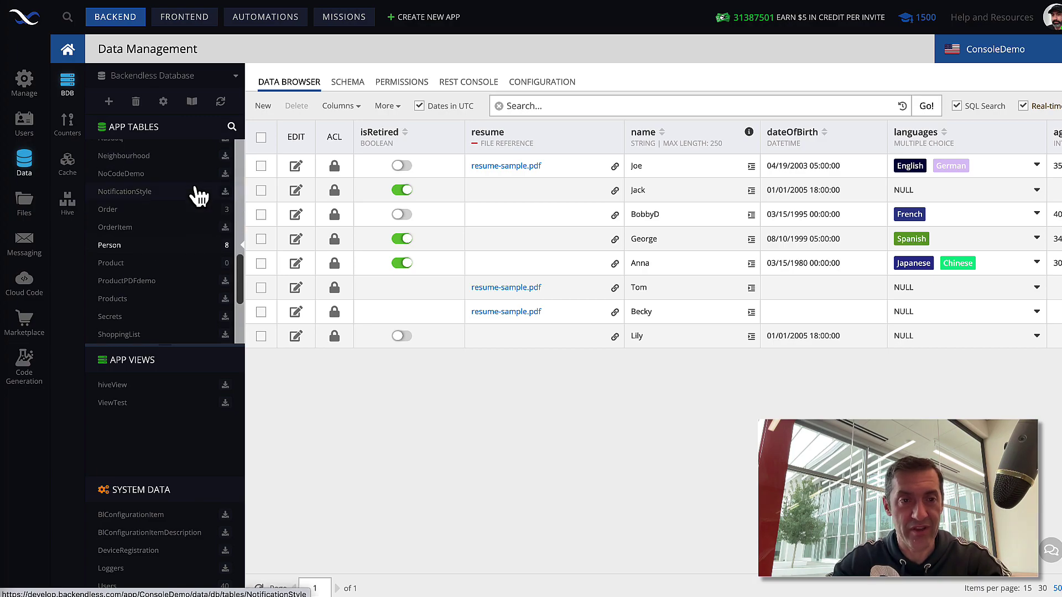
pyautogui.click(122, 216)
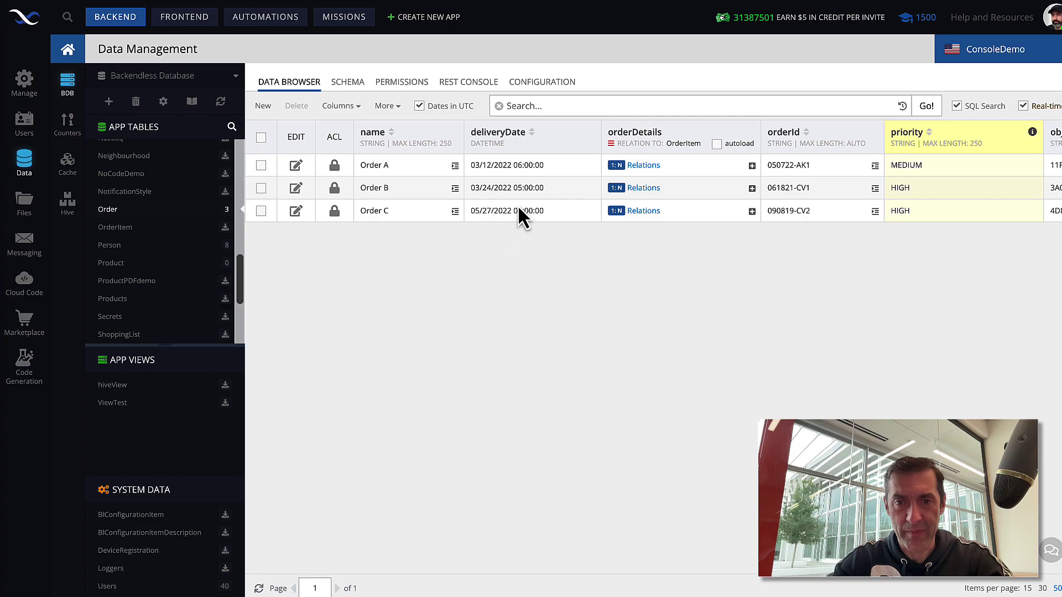
pyautogui.click(347, 84)
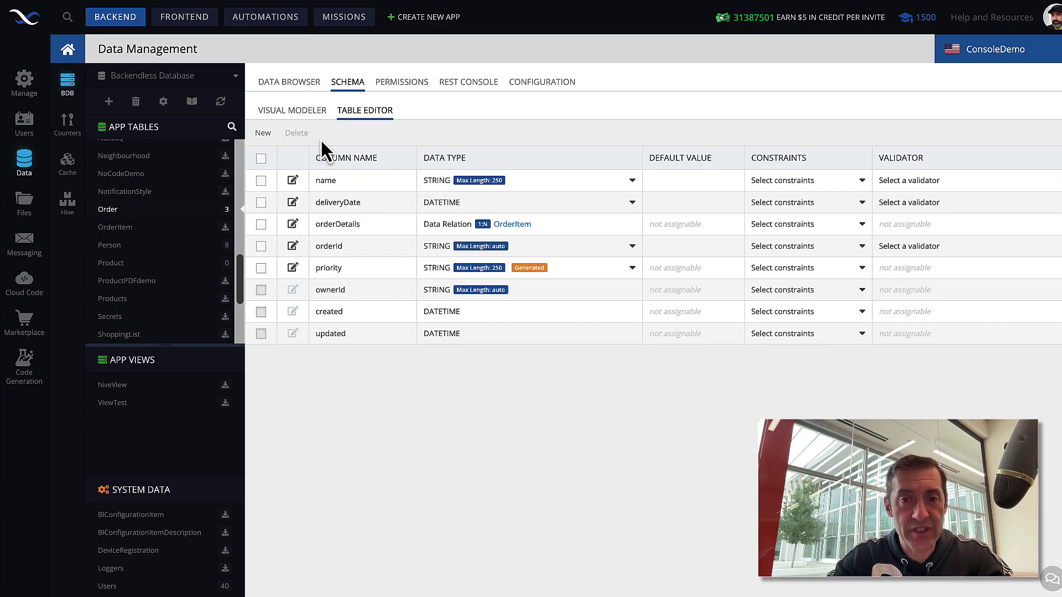
# Create a new column named customizations of type JSON in the Order table, with no constraints
pyautogui.click(262, 135)
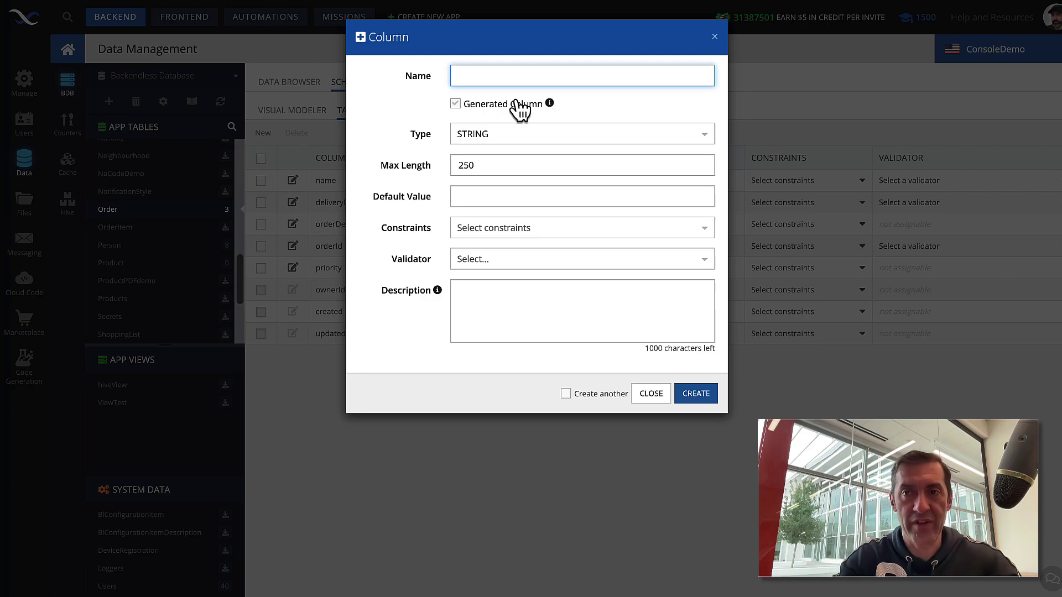
pyautogui.write('customiz')
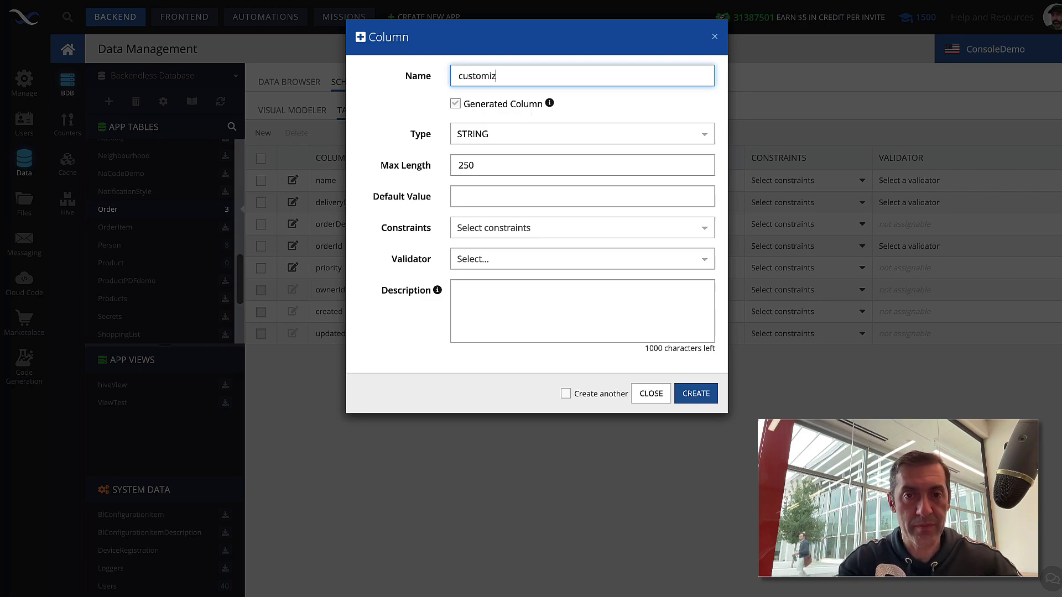
pyautogui.write('ations')
pyautogui.click(538, 135)
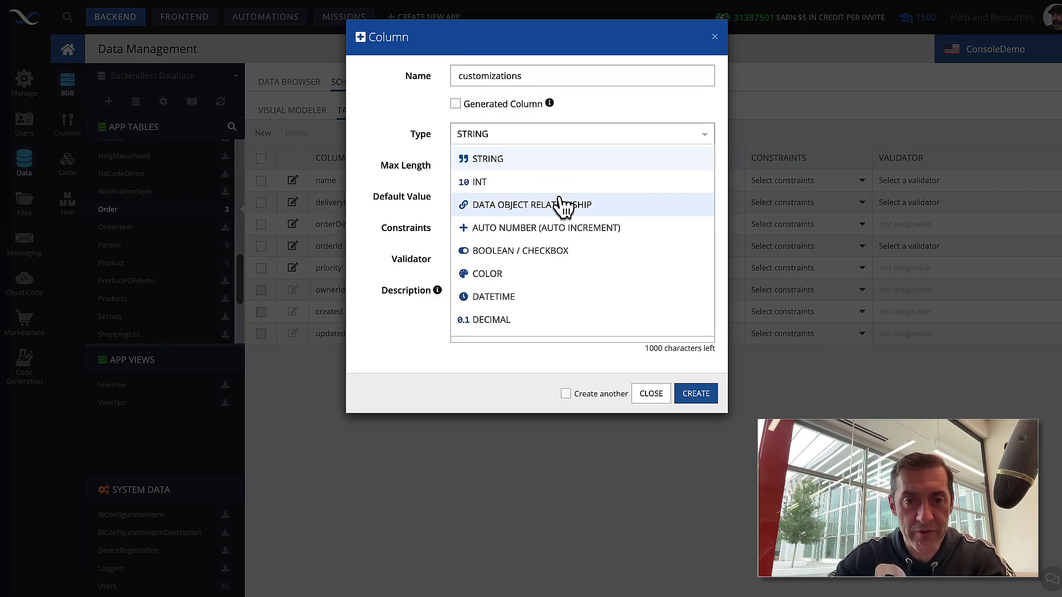
pyautogui.scroll(-1, 560, 200)
pyautogui.scroll(-2, 561, 207)
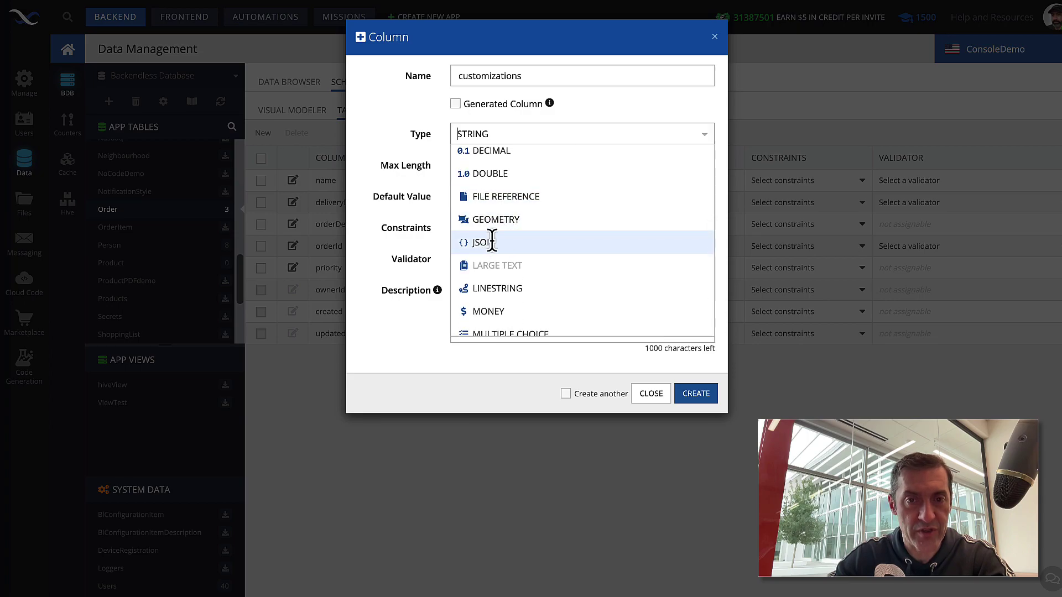
pyautogui.click(493, 239)
pyautogui.click(542, 166)
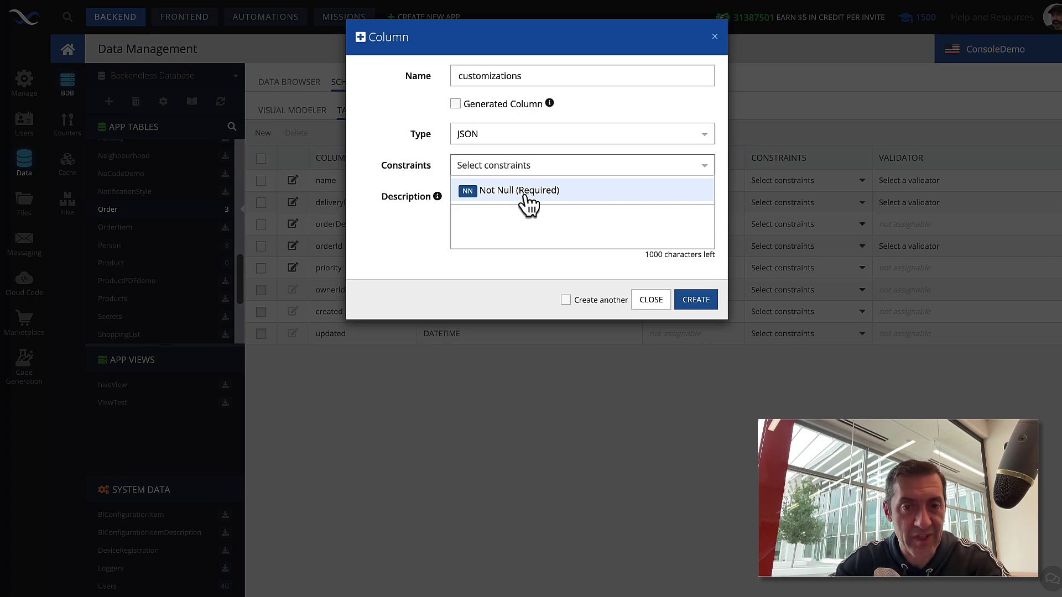
pyautogui.click(604, 113)
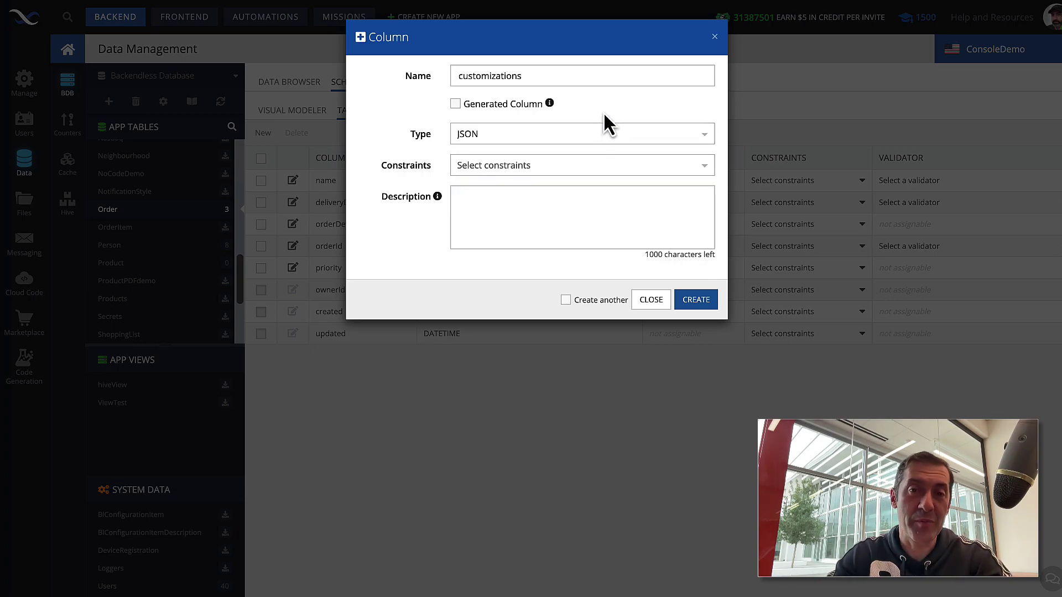
pyautogui.click(705, 300)
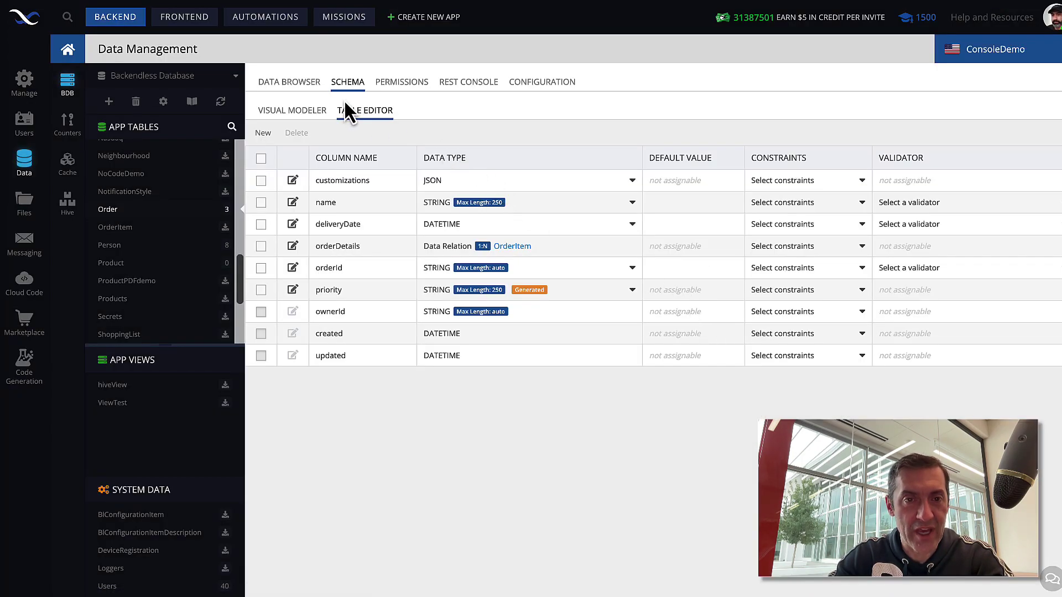
# Open Order A's customizations value in the multi-line editor from the table's records and enter an empty JSON object spread over several lines
pyautogui.click(289, 83)
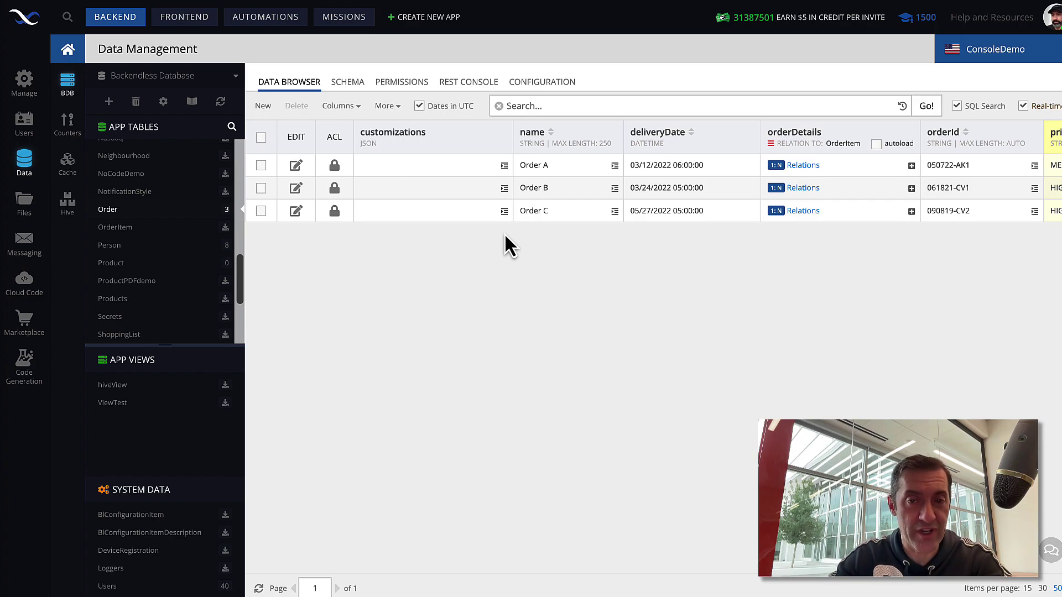
pyautogui.click(426, 162)
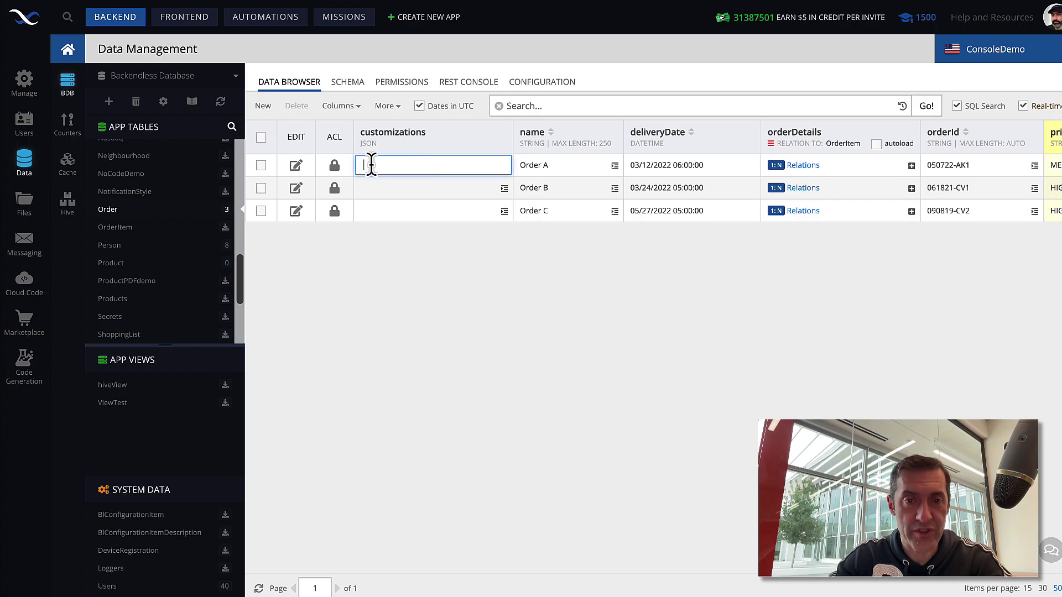
pyautogui.click(479, 260)
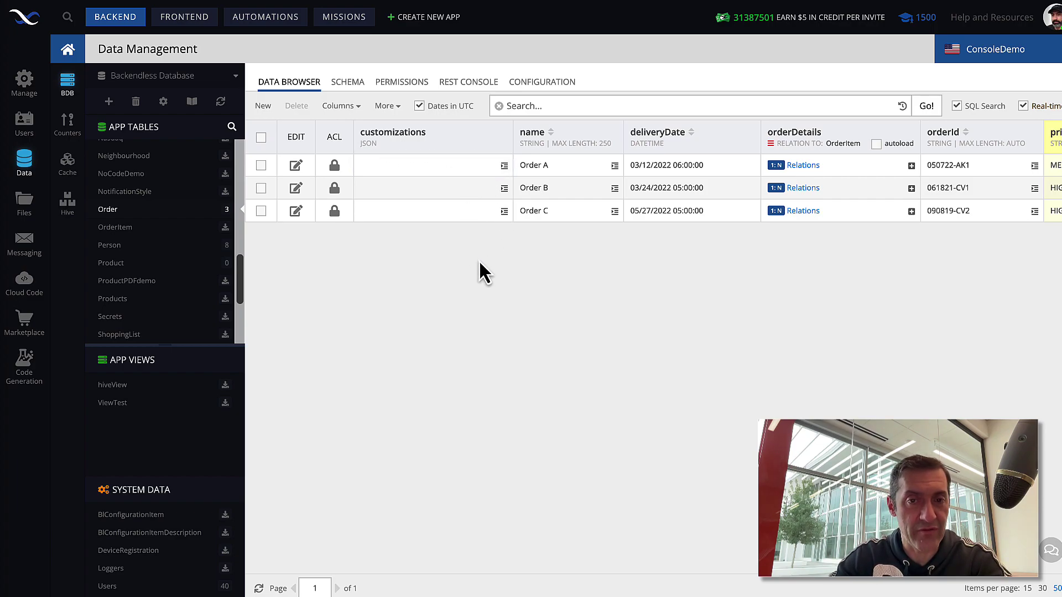
pyautogui.click(504, 166)
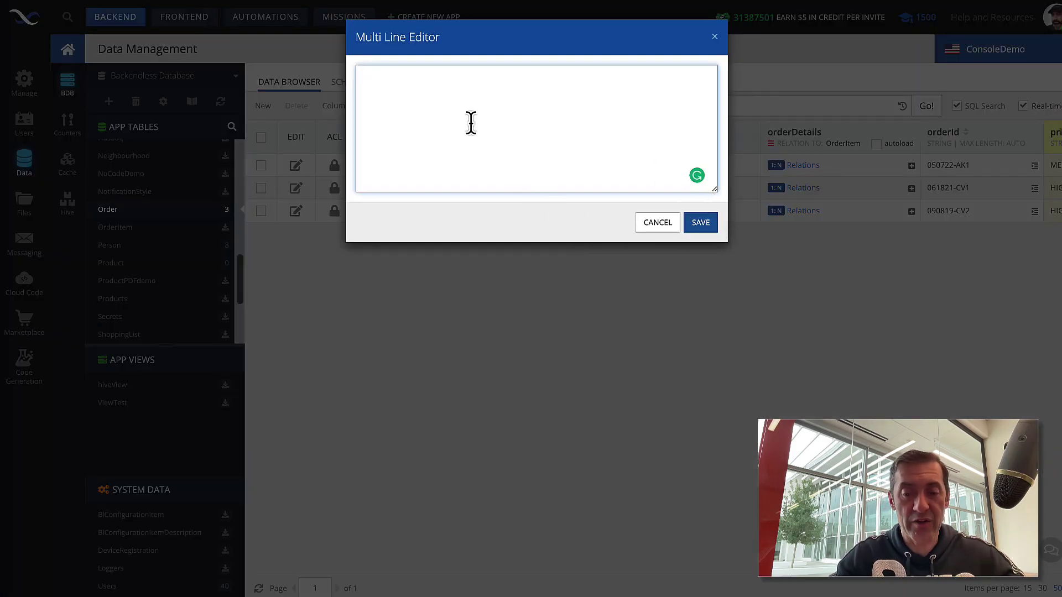
pyautogui.write('{')
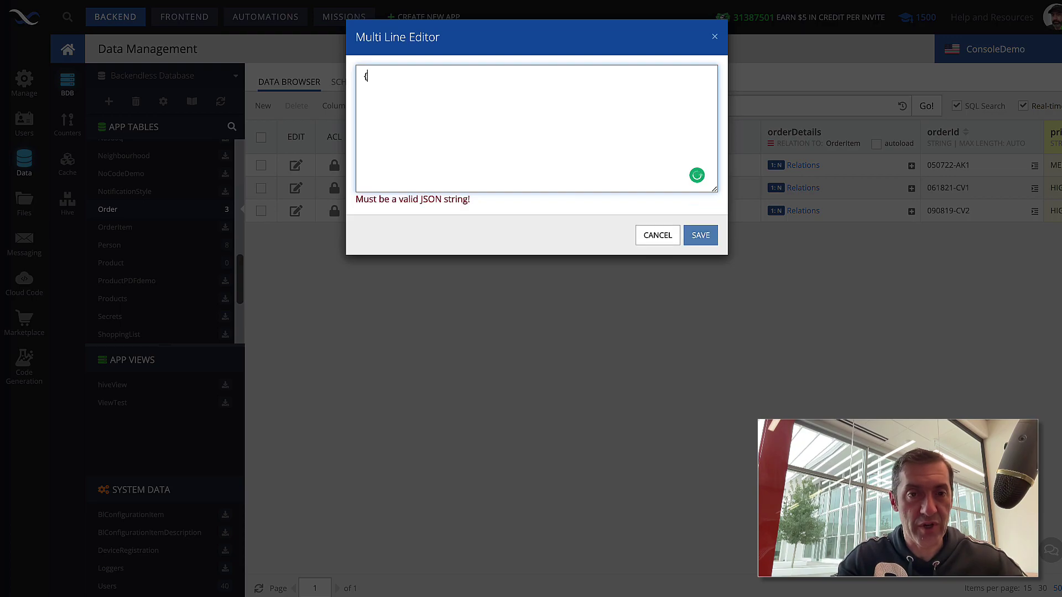
pyautogui.press('Return')
pyautogui.write('}')
pyautogui.press('Left')
pyautogui.press('Return')
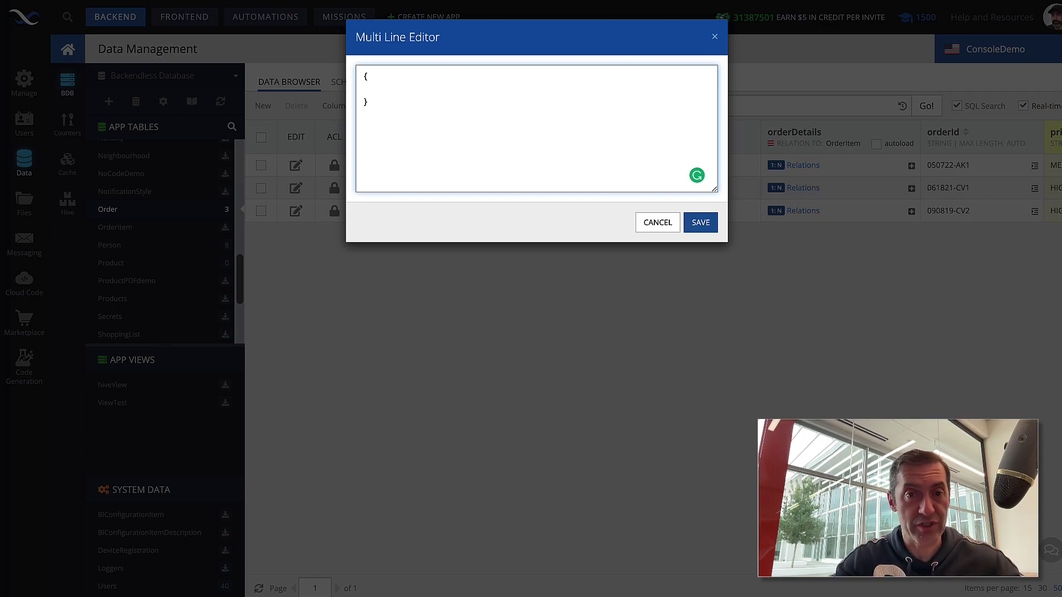
# Add the properties "color":"red" and "size":"XL" inside the JSON object, each on its own line
pyautogui.write('"color')
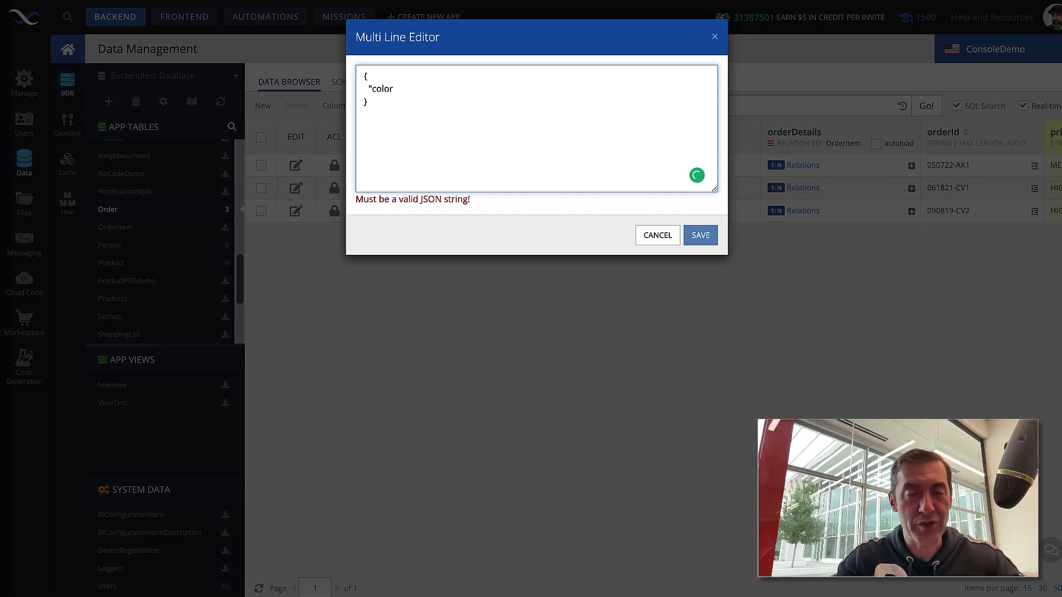
pyautogui.write('":"')
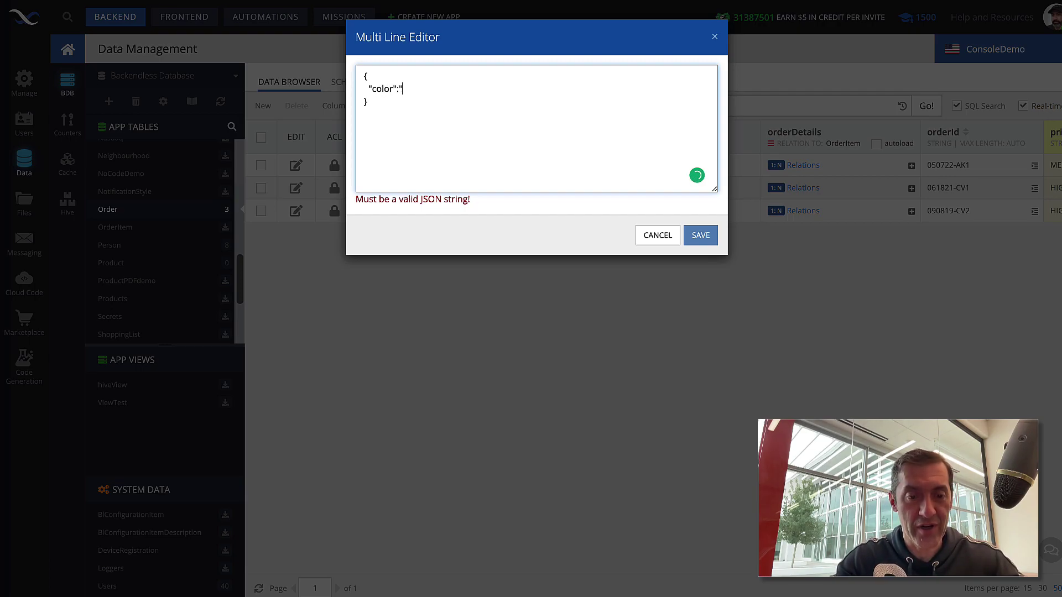
pyautogui.write('red", ')
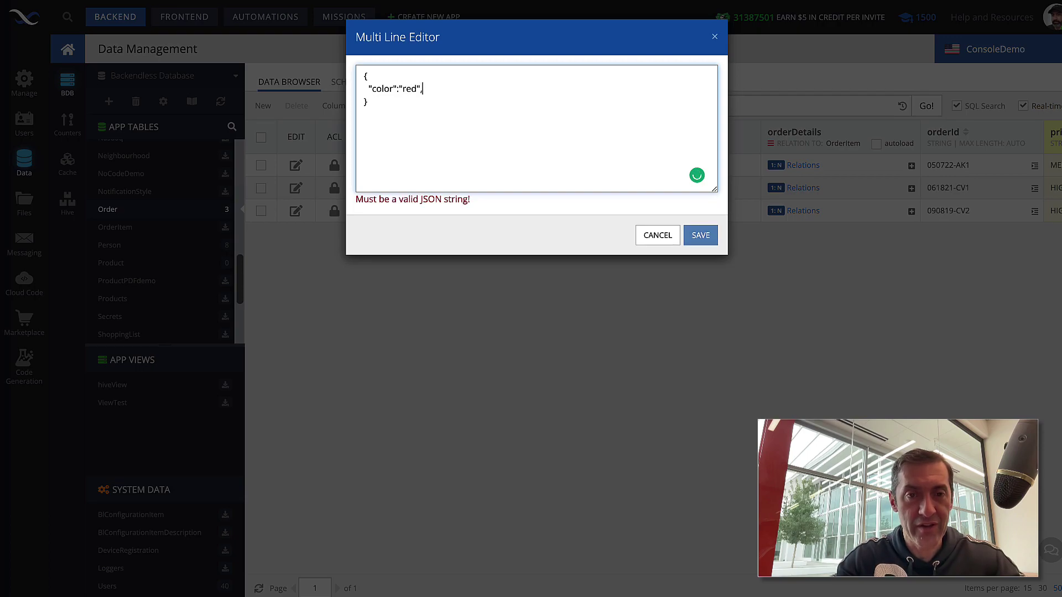
pyautogui.write('"')
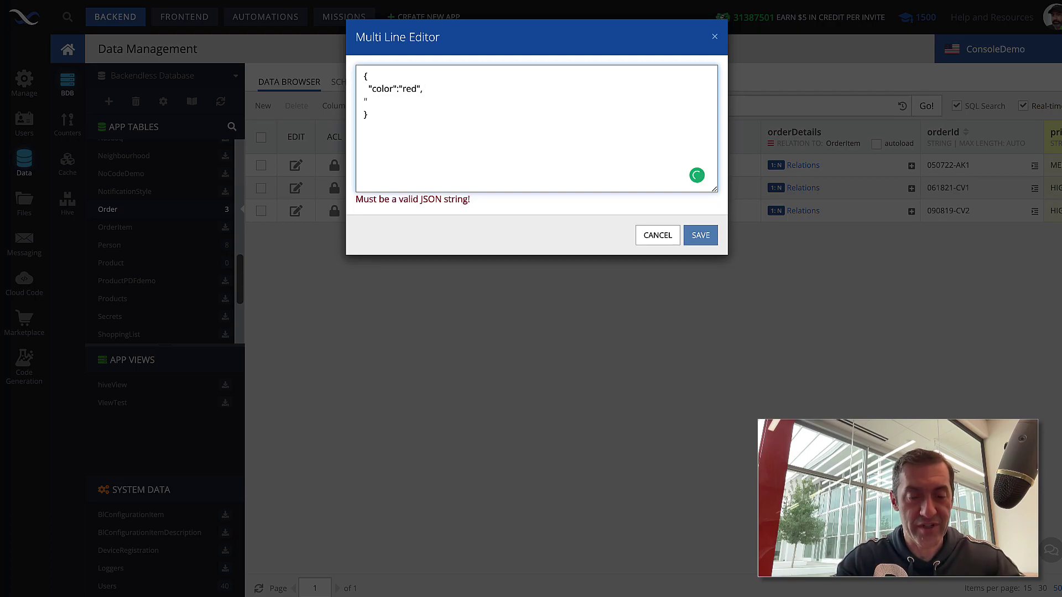
pyautogui.write('size":"X')
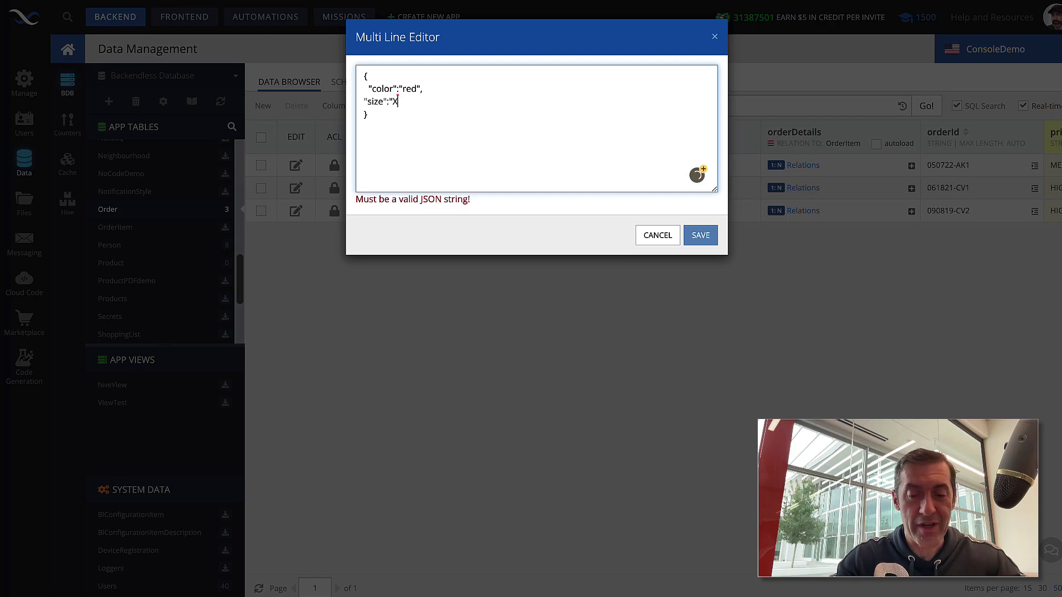
pyautogui.write('L",')
pyautogui.press('Return')
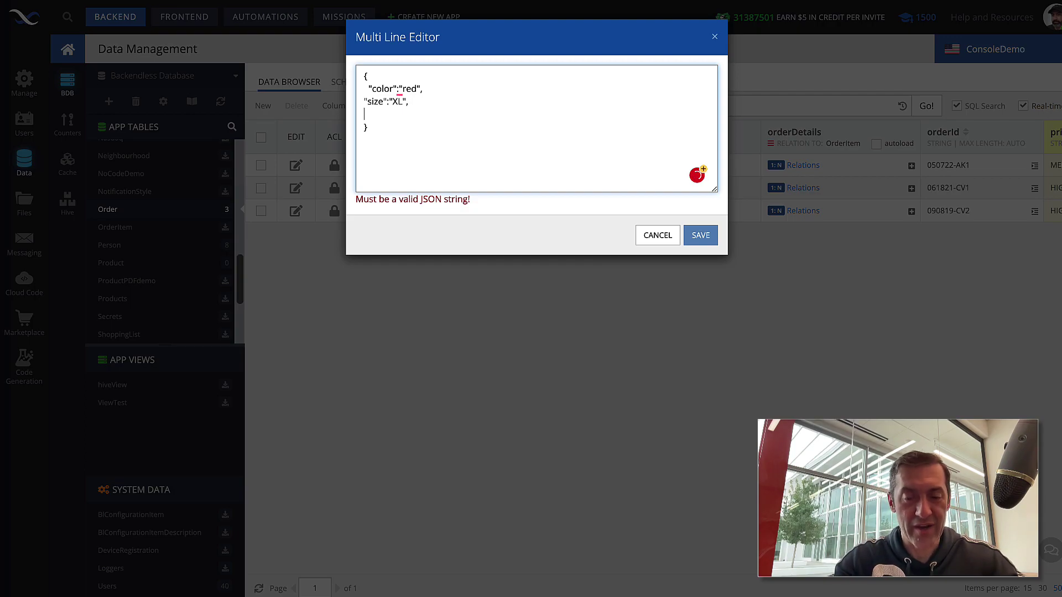
# Add "material":"plastic" to the JSON object, save it for Order A, and review the stored value without changing it
pyautogui.write('material')
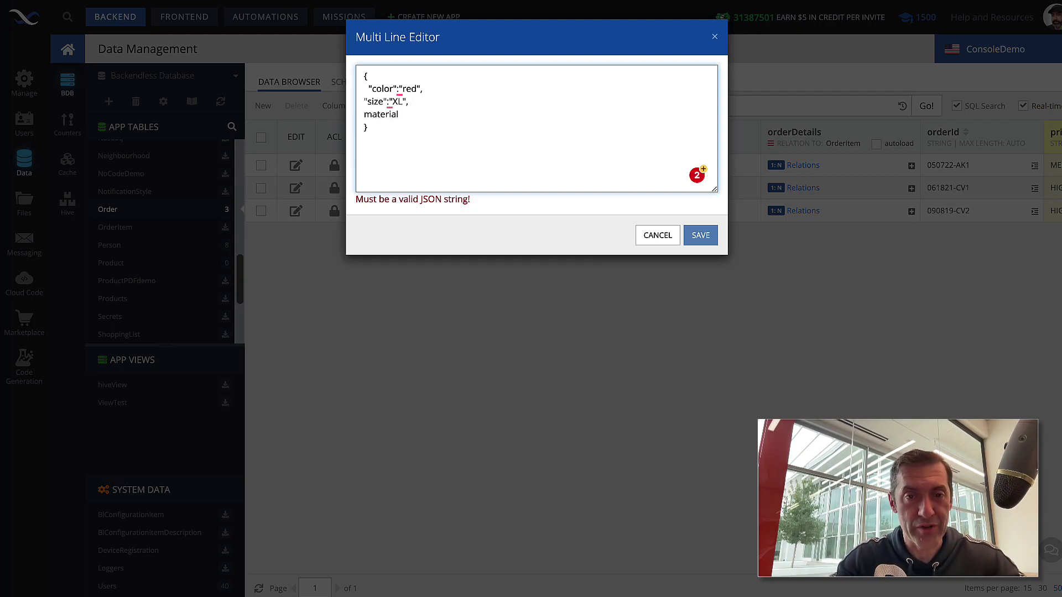
pyautogui.write('"')
pyautogui.click(364, 114)
pyautogui.write('":')
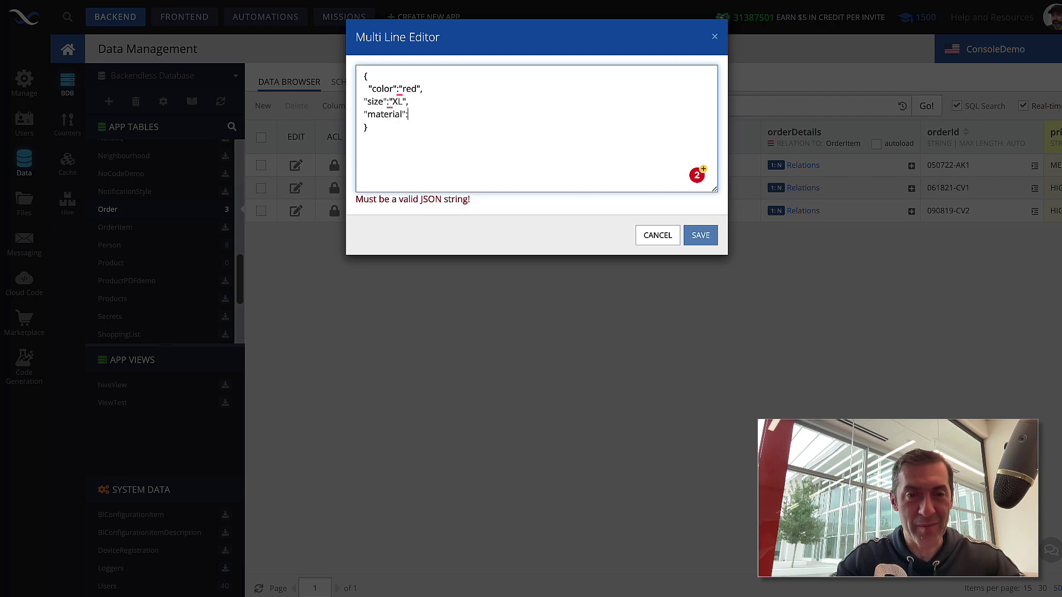
pyautogui.write('"pla')
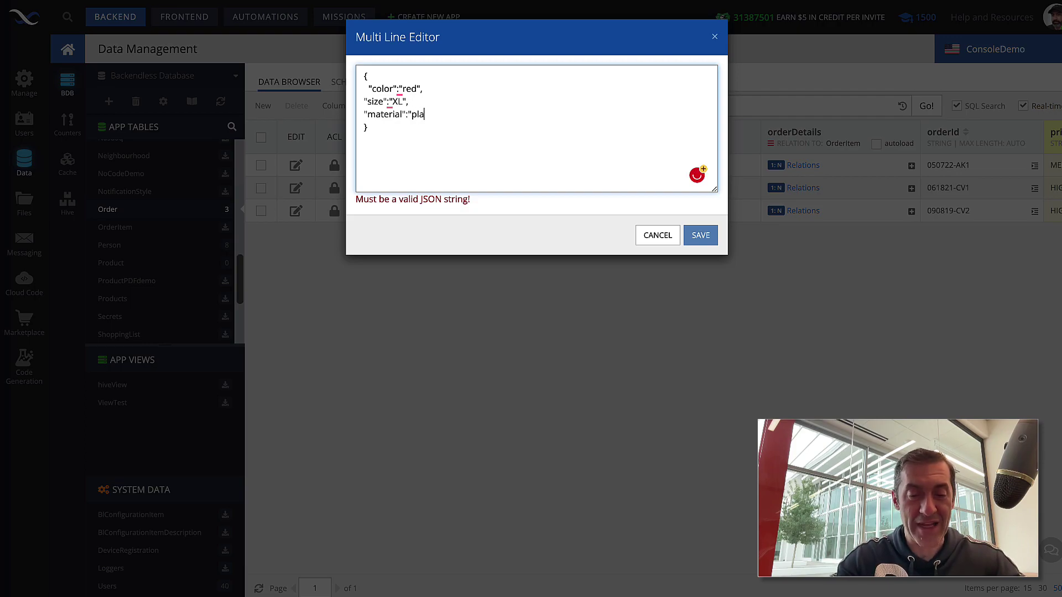
pyautogui.write('stic')
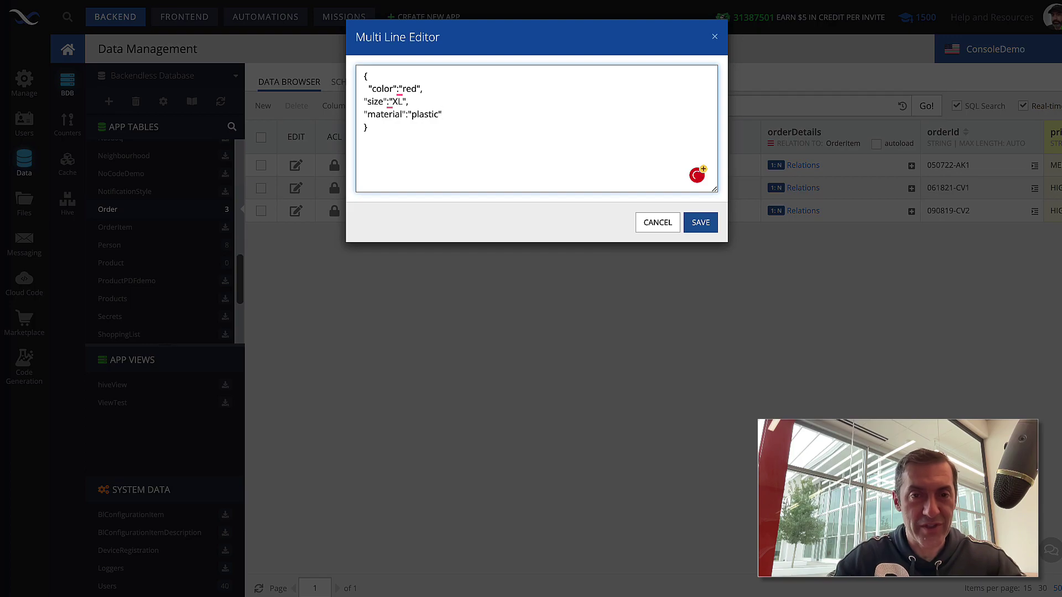
pyautogui.click(700, 222)
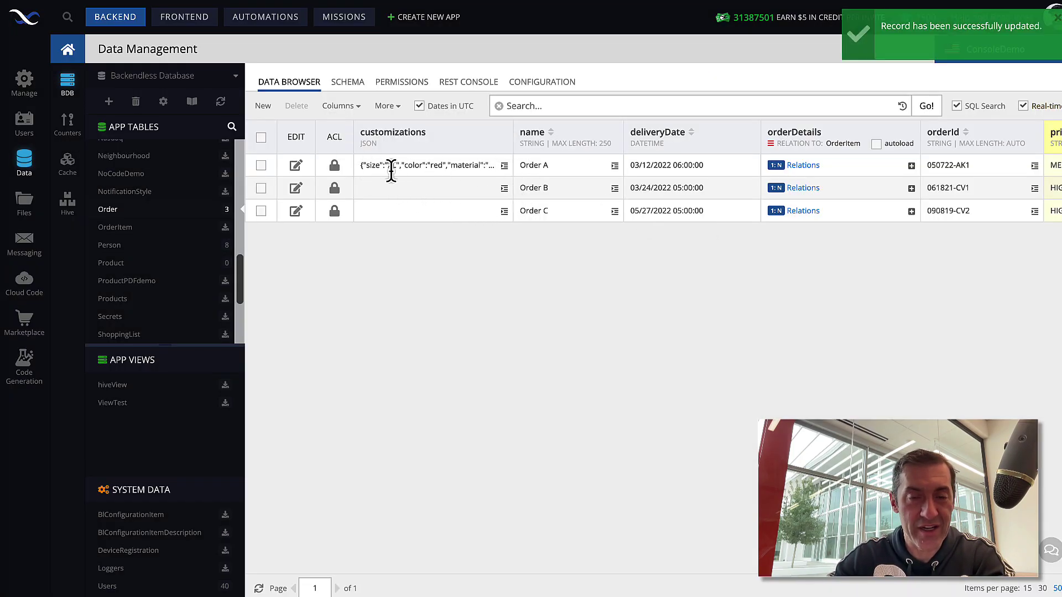
pyautogui.click(503, 166)
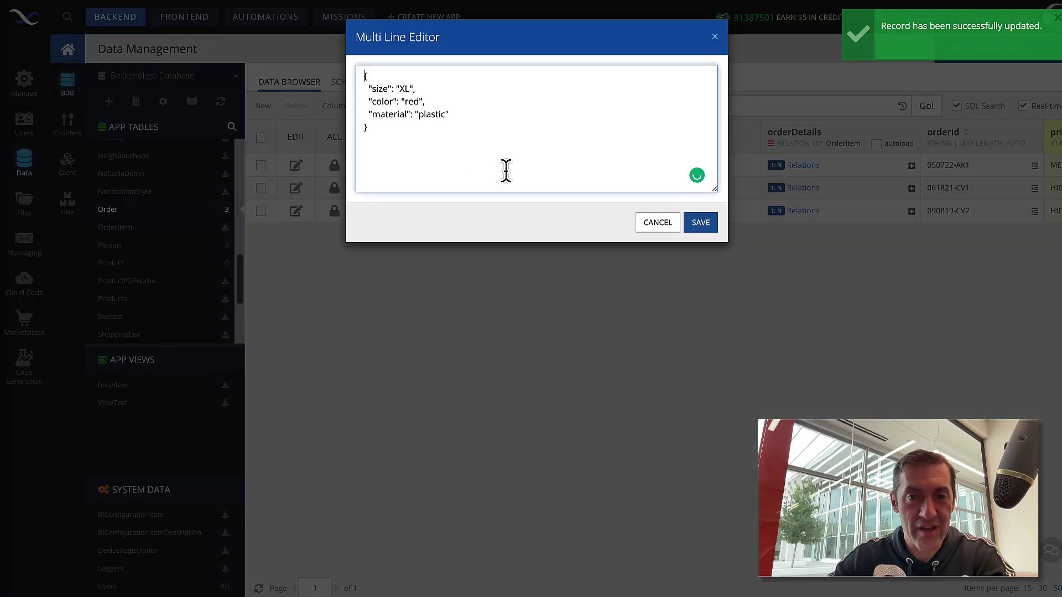
pyautogui.click(663, 226)
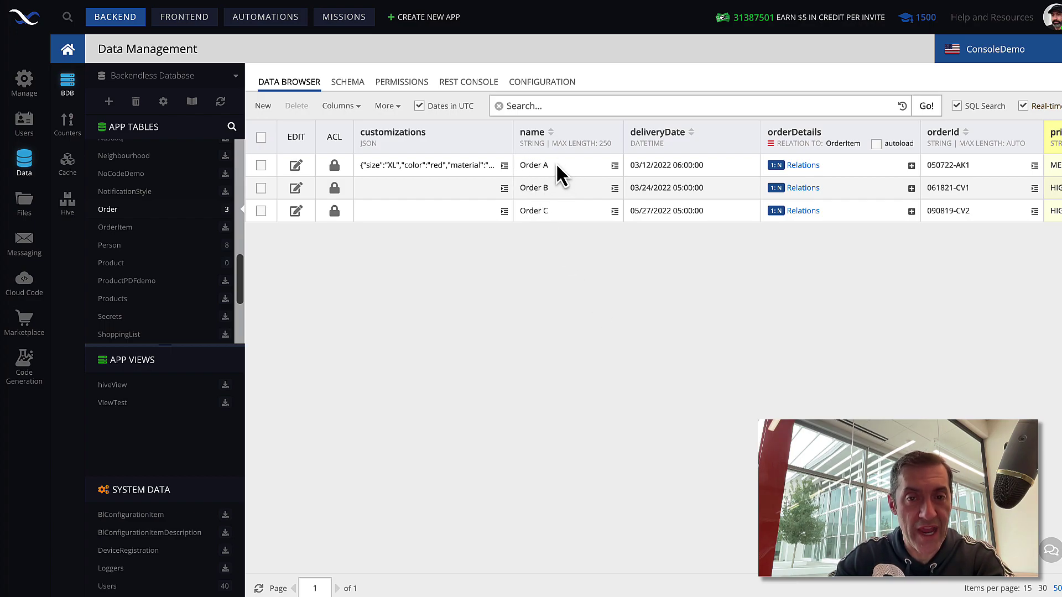
# Run a GET request in the REST console for orders where name = 'Order A' and examine the customizations object in the response
pyautogui.click(463, 83)
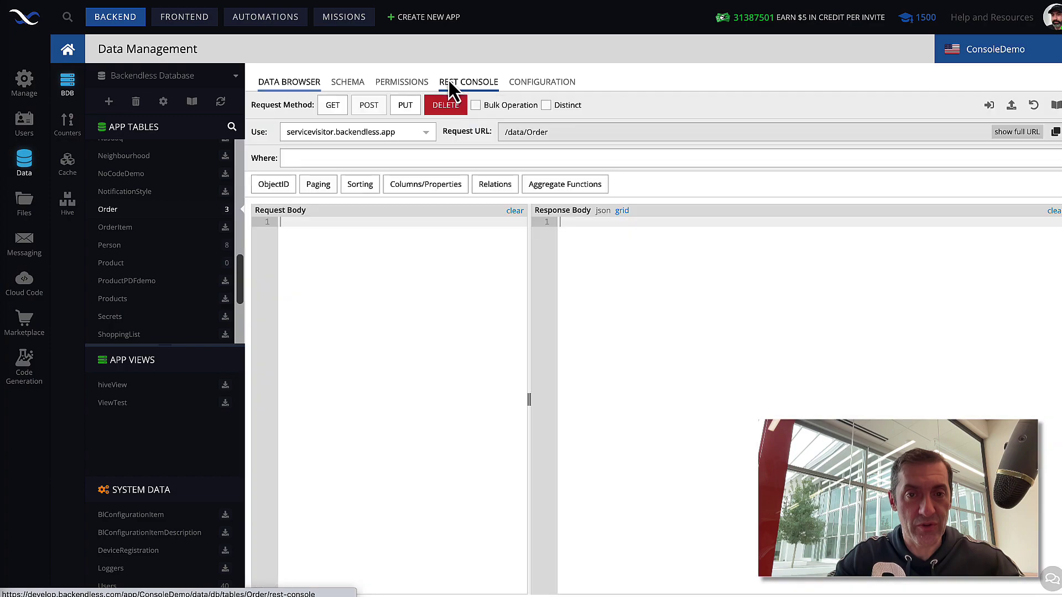
pyautogui.click(370, 159)
pyautogui.write('name ')
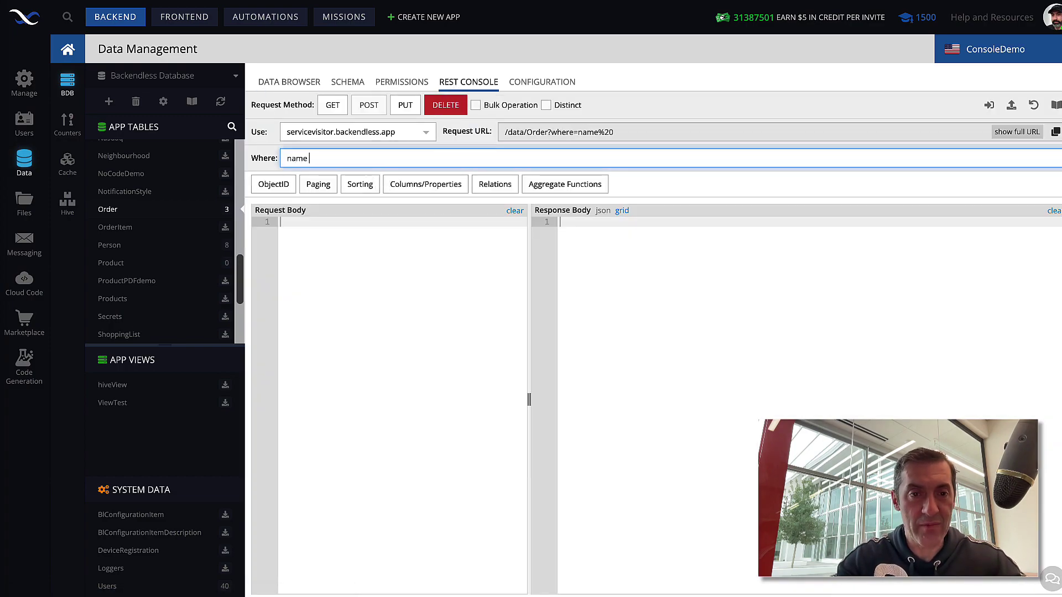
pyautogui.write("= 'Order A")
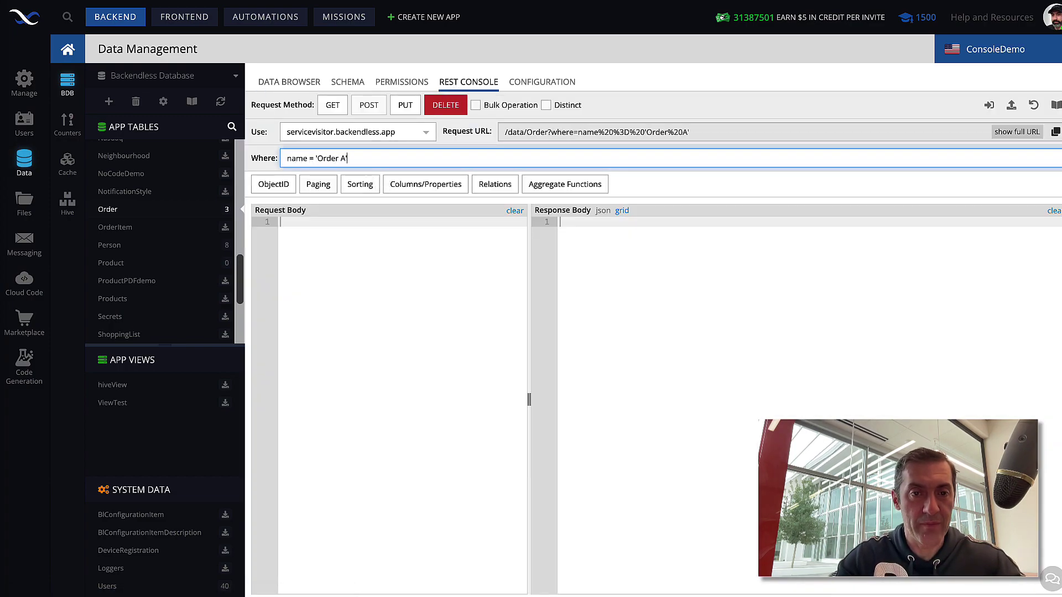
pyautogui.click(332, 106)
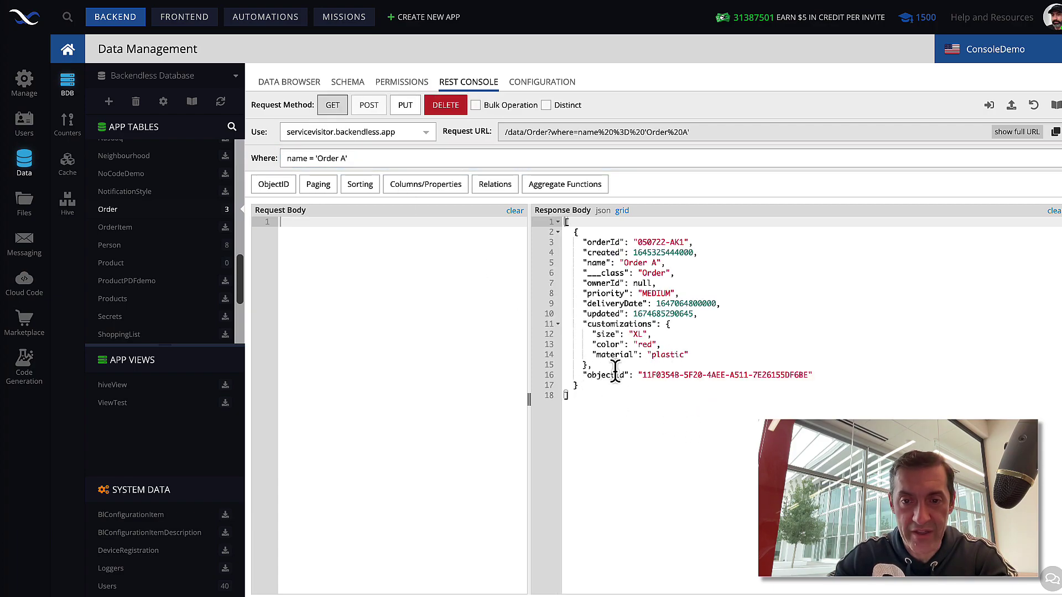
pyautogui.click(585, 324)
pyautogui.moveTo(586, 324)
pyautogui.mouseDown()
pyautogui.moveTo(662, 325)
pyautogui.moveTo(587, 365)
pyautogui.moveTo(566, 326)
pyautogui.mouseUp()
pyautogui.click(695, 324)
pyautogui.click(648, 356)
pyautogui.click(661, 344)
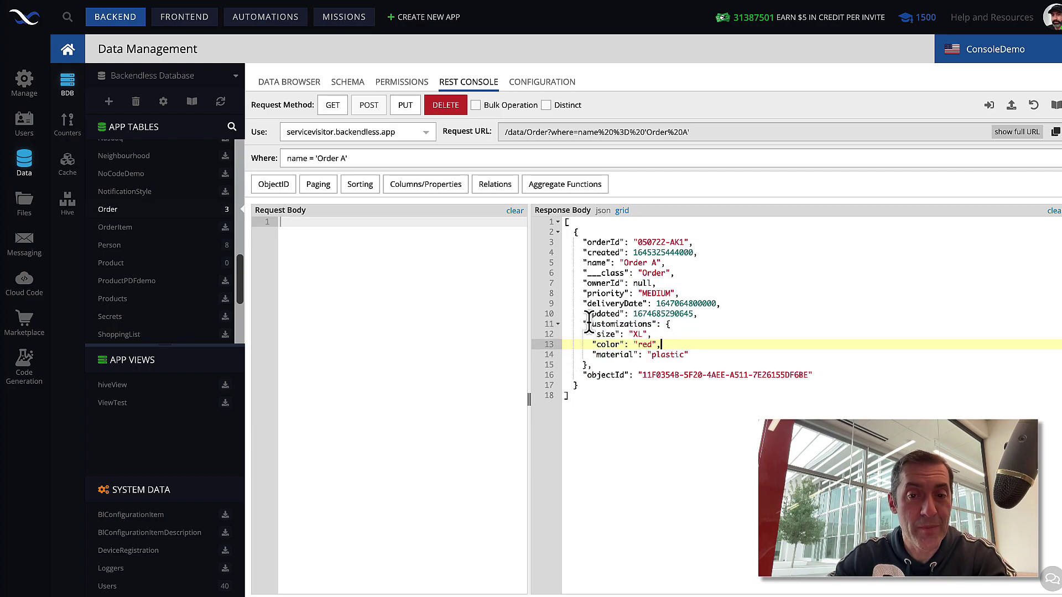
# Store the JSON array [20,1,56] as Order B's customizations value in the Order table's records
pyautogui.moveTo(667, 324); pyautogui.dragTo(588, 365)
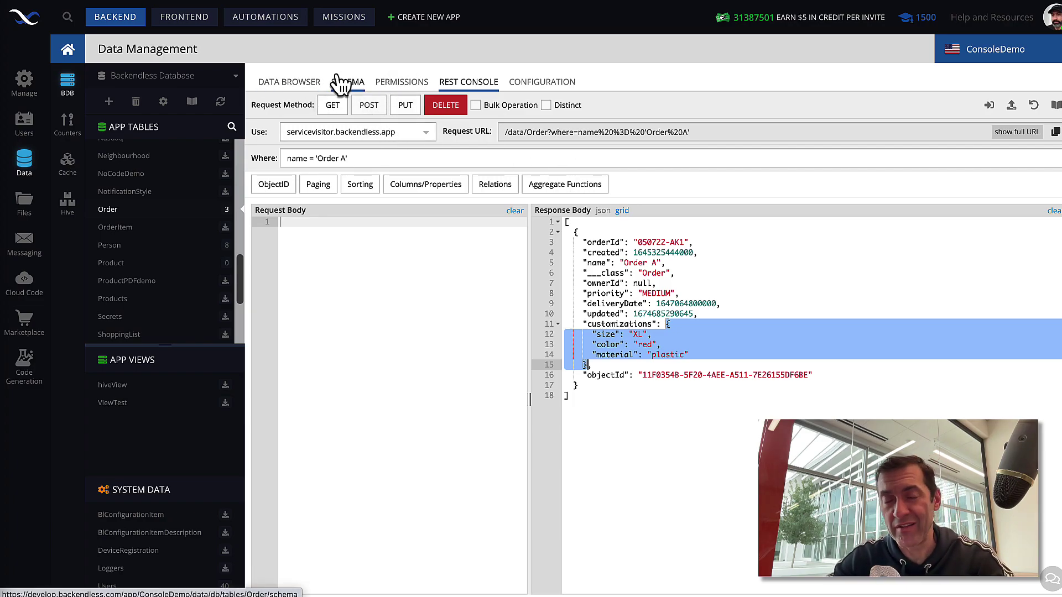
pyautogui.click(307, 83)
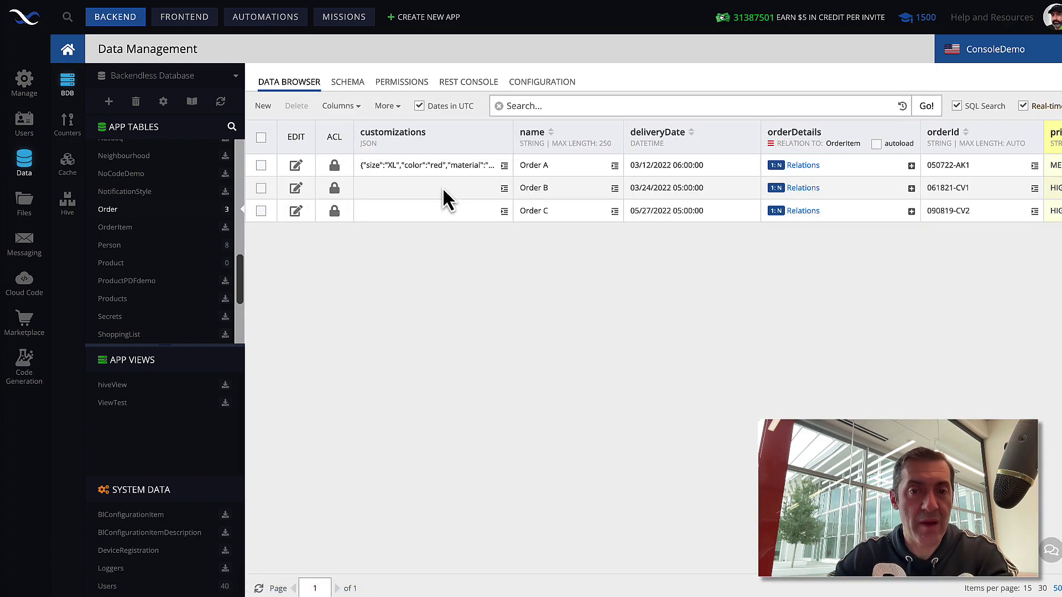
pyautogui.click(442, 187)
pyautogui.write('[')
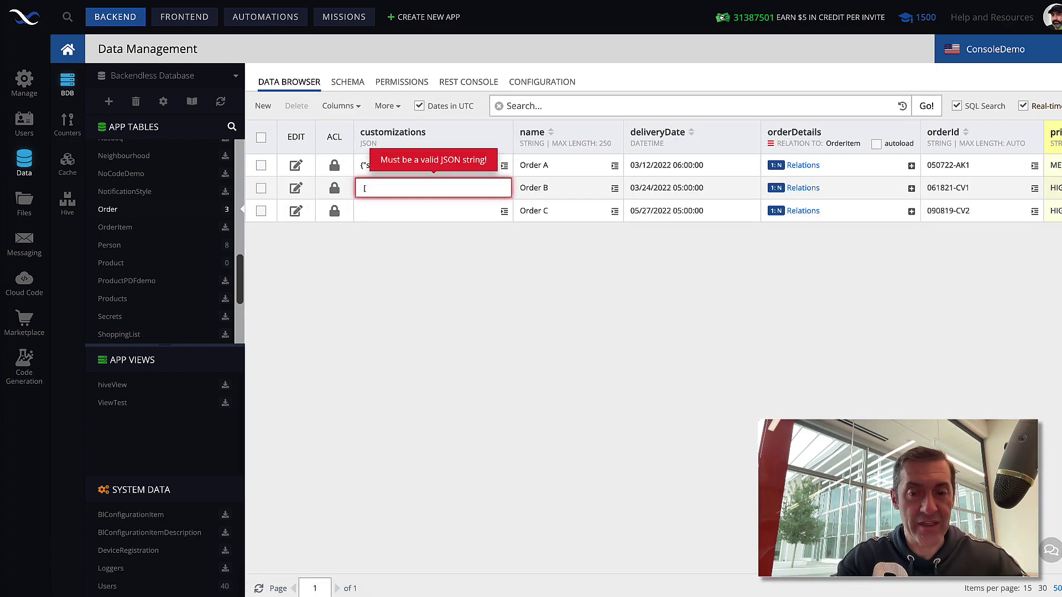
pyautogui.write('20,1,')
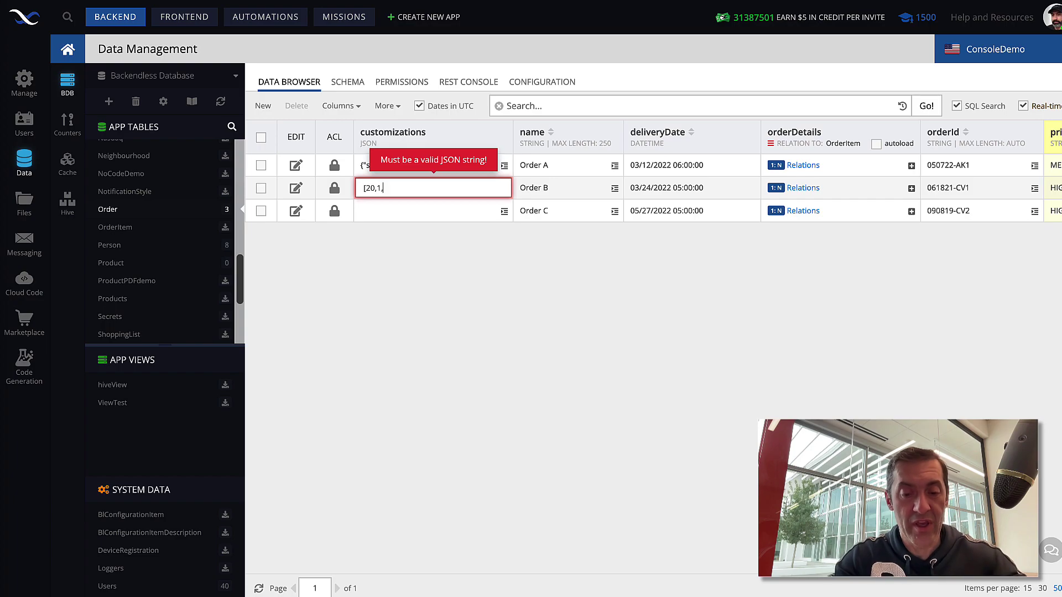
pyautogui.write('56]')
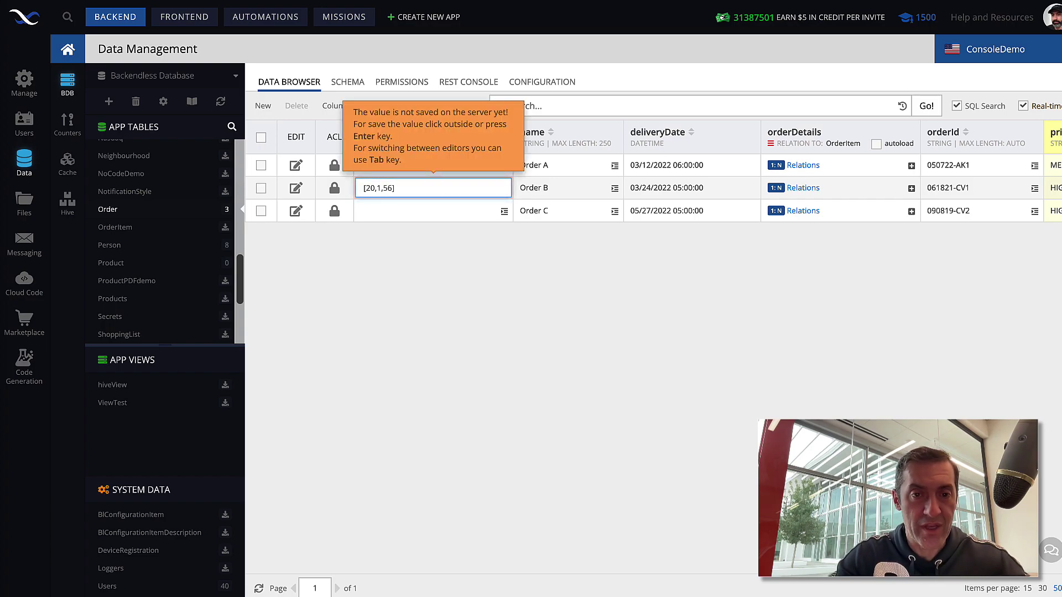
pyautogui.press('Return')
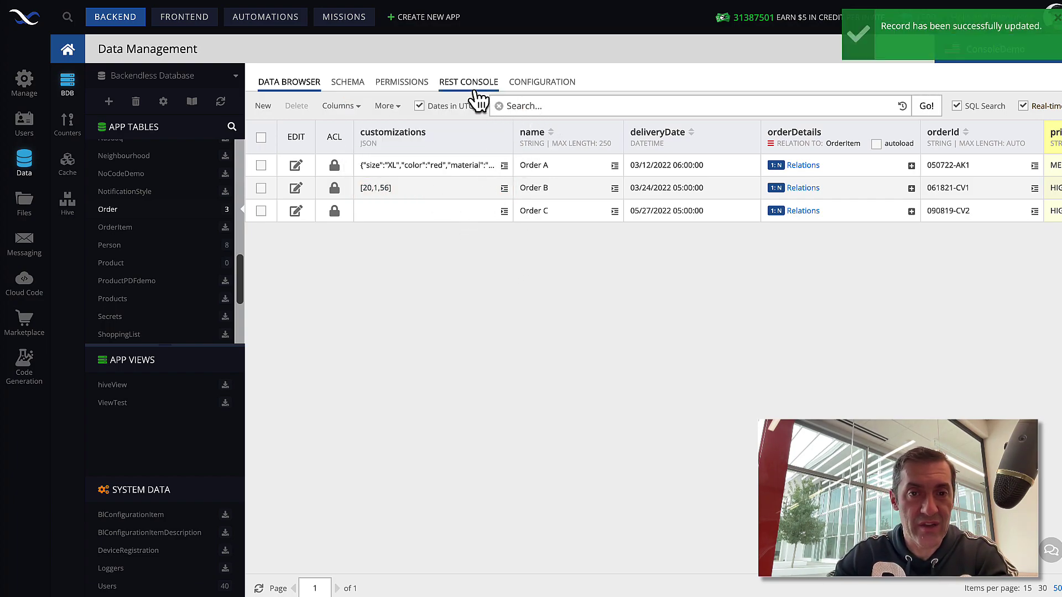
# Run a GET request in the REST console for orders where name = 'Order B' and examine the customizations array in the response
pyautogui.click(470, 83)
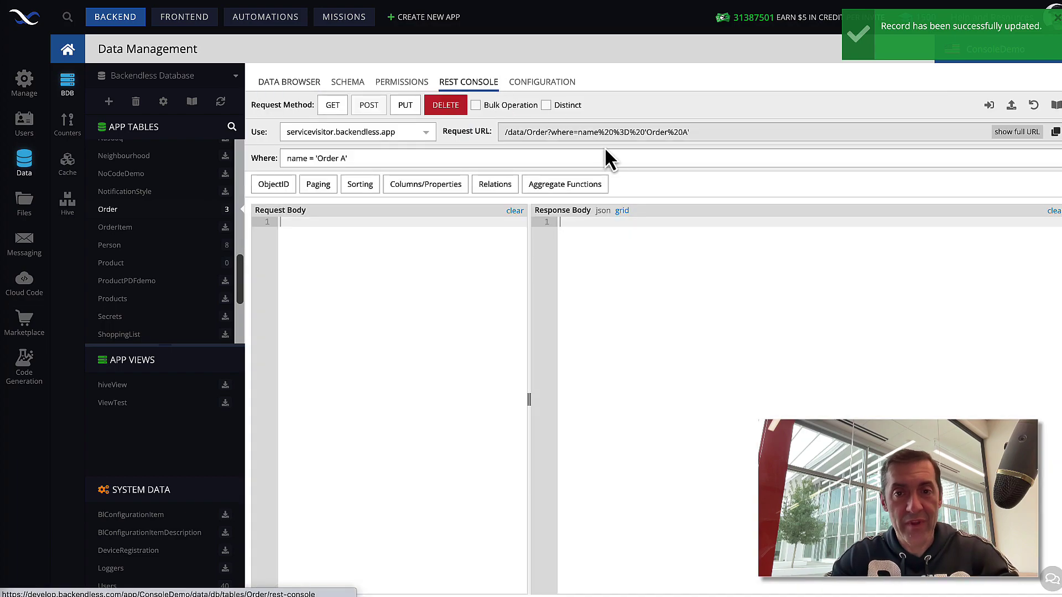
pyautogui.click(342, 159)
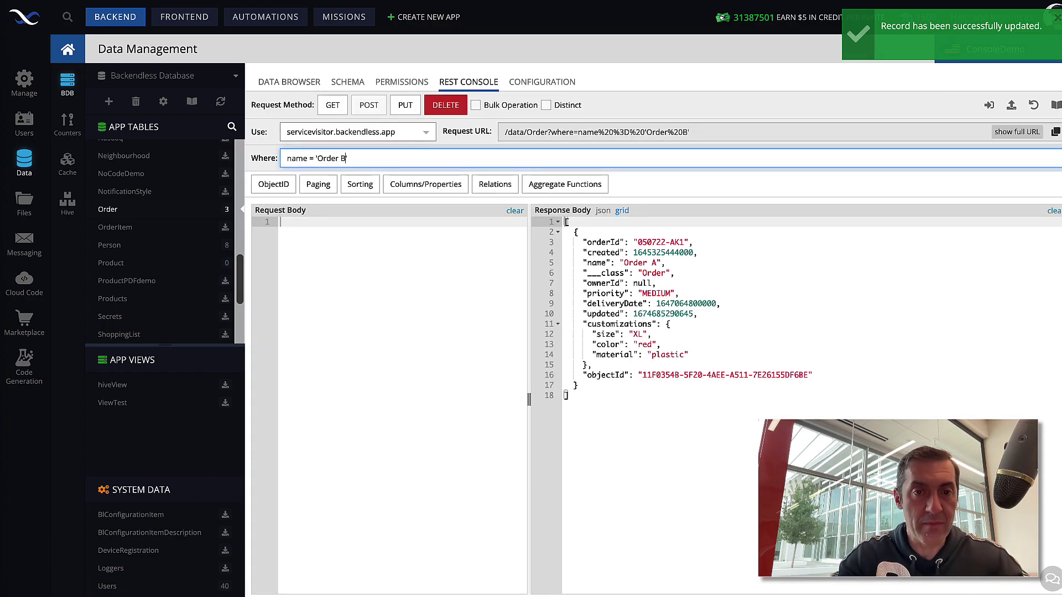
pyautogui.press('BackSpace')
pyautogui.write('B')
pyautogui.click(340, 107)
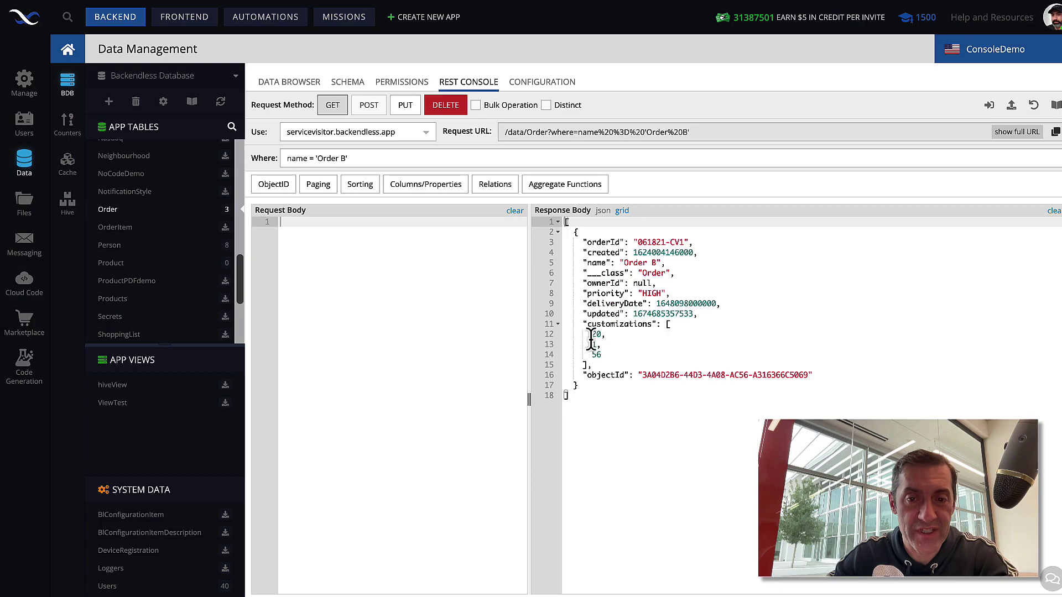
pyautogui.moveTo(587, 325); pyautogui.dragTo(591, 365)
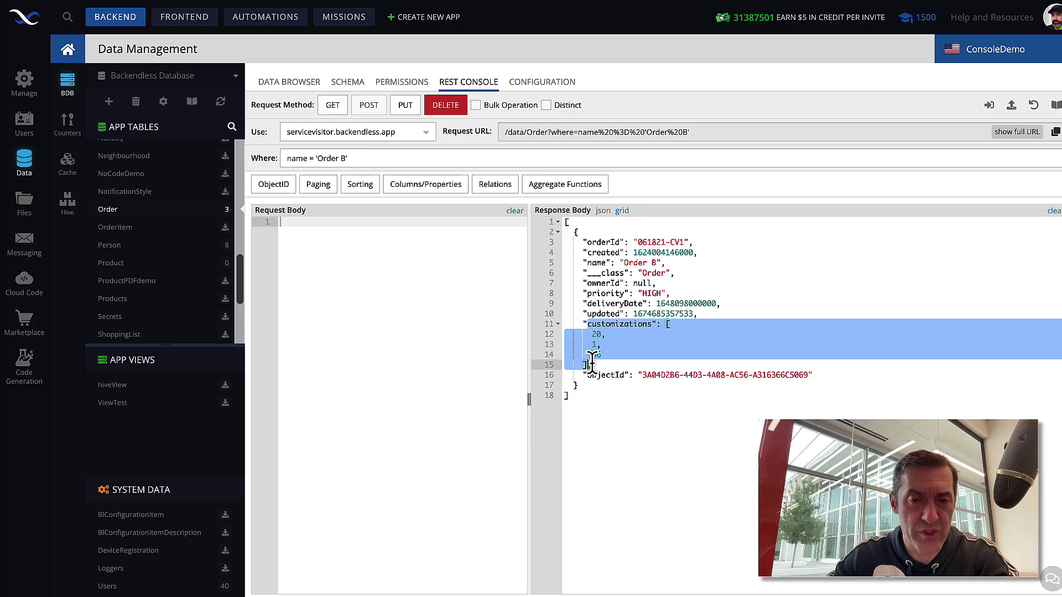
pyautogui.click(591, 365)
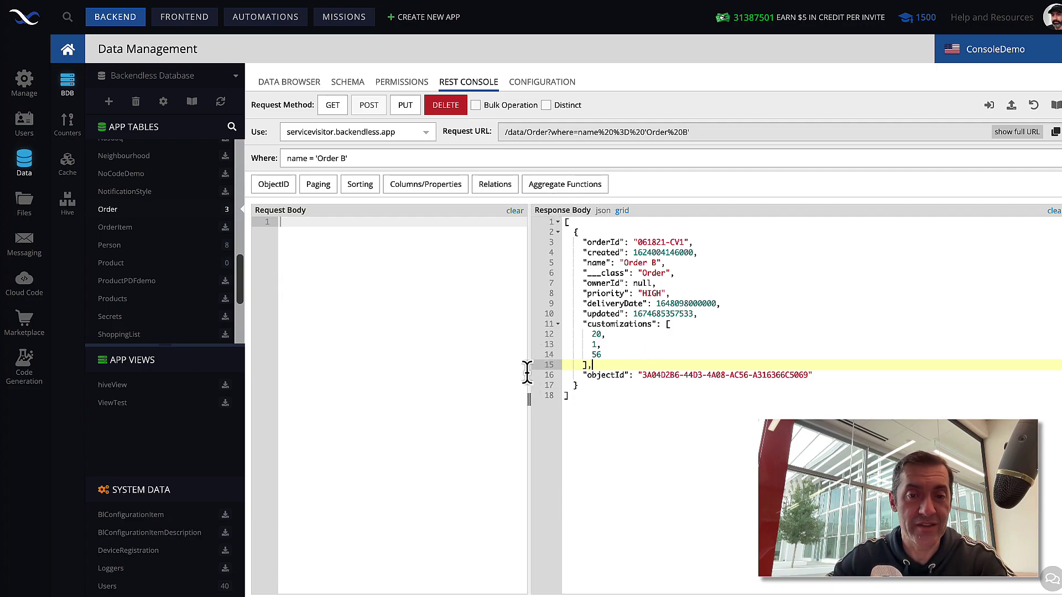
# Widen the request body area and start a JSON object in it with the property "name":"Order D"
pyautogui.moveTo(529, 368); pyautogui.dragTo(595, 371)
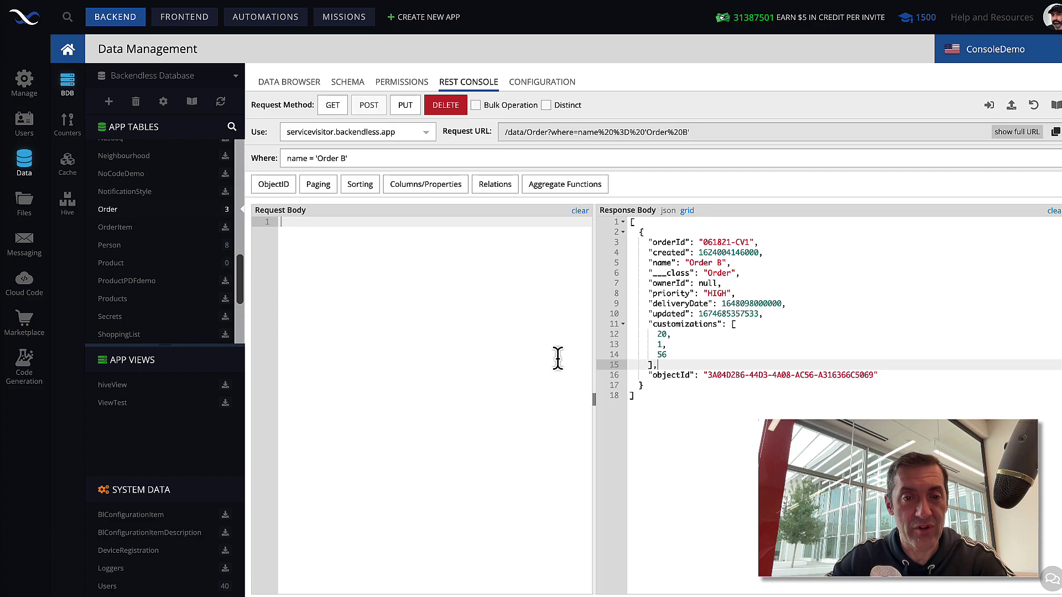
pyautogui.click(434, 303)
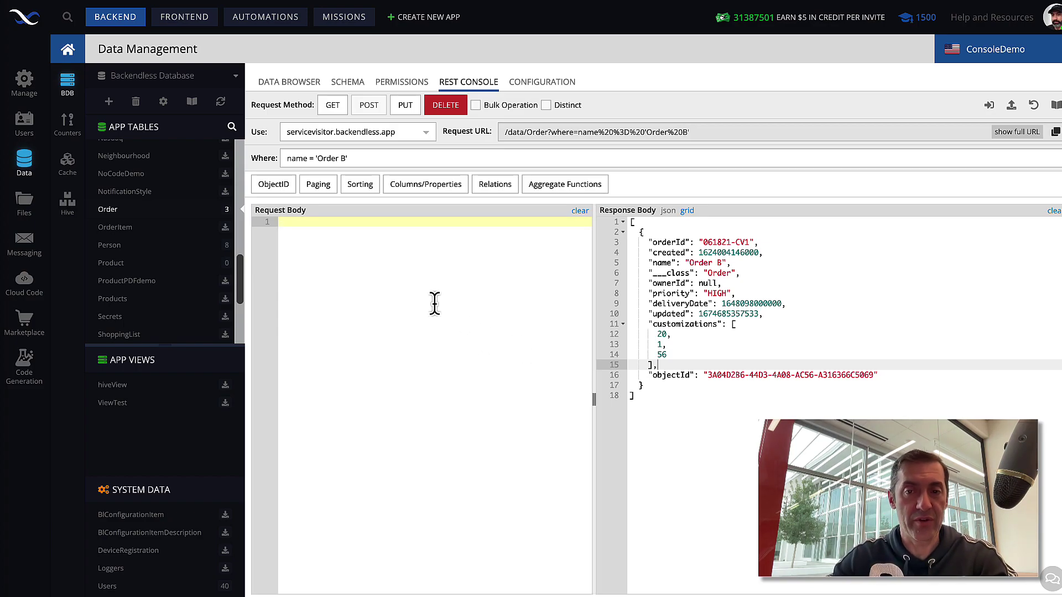
pyautogui.write('{')
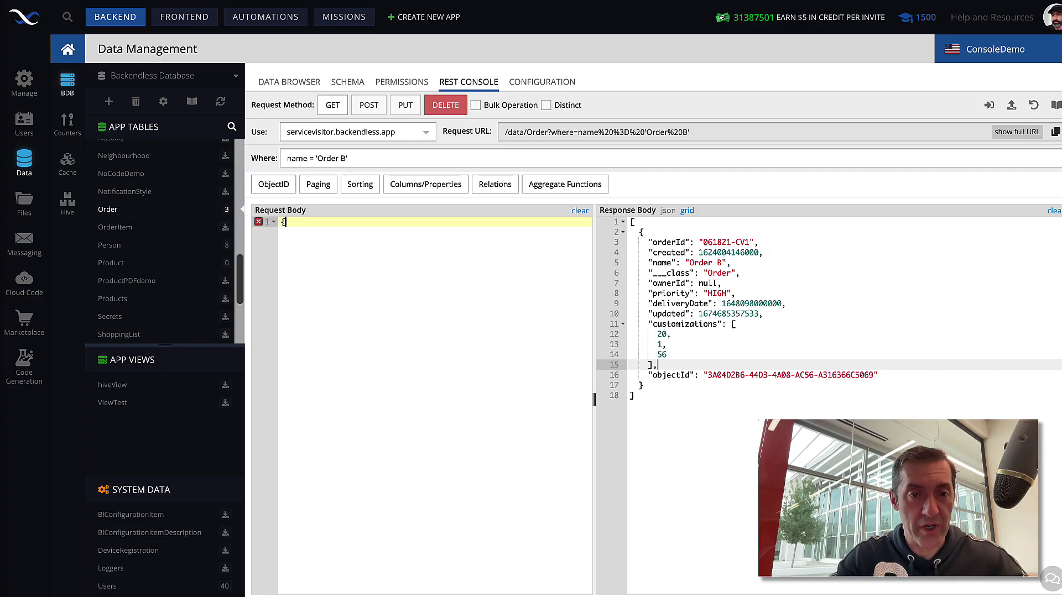
pyautogui.press('Return')
pyautogui.write('"')
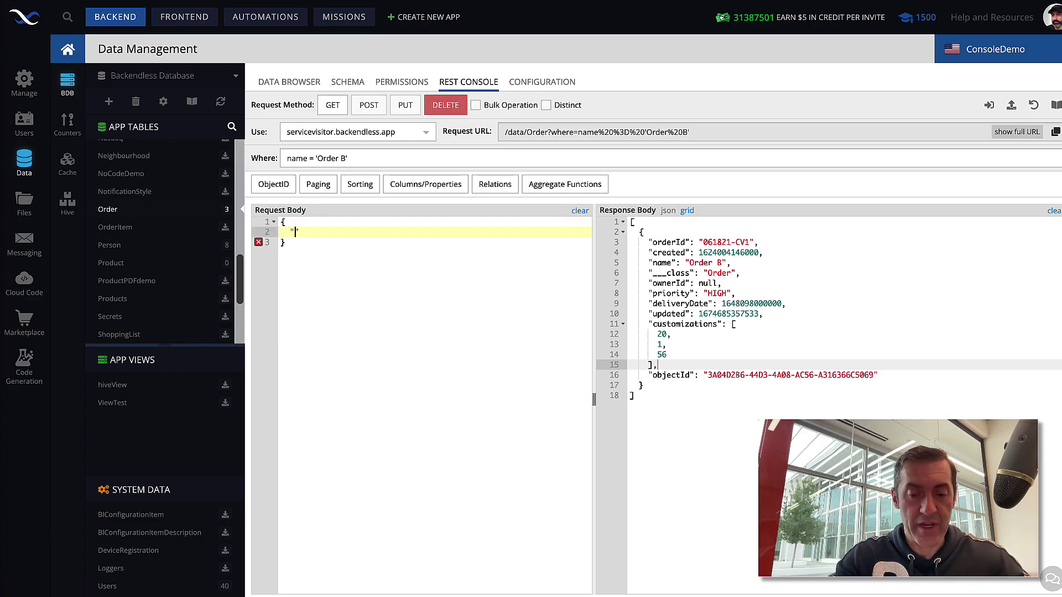
pyautogui.write('name":"Order')
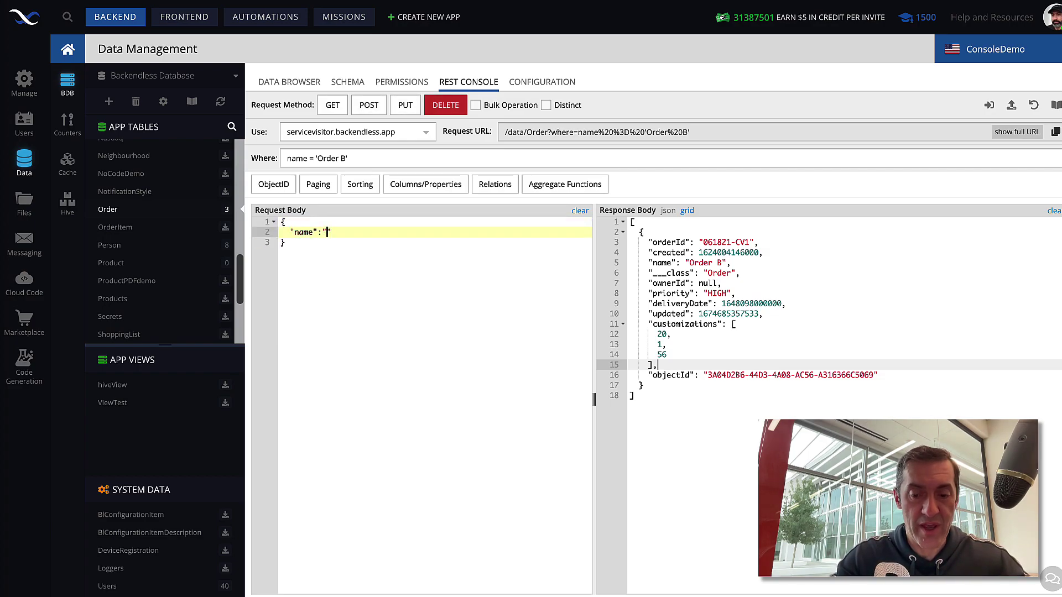
pyautogui.write(' D",')
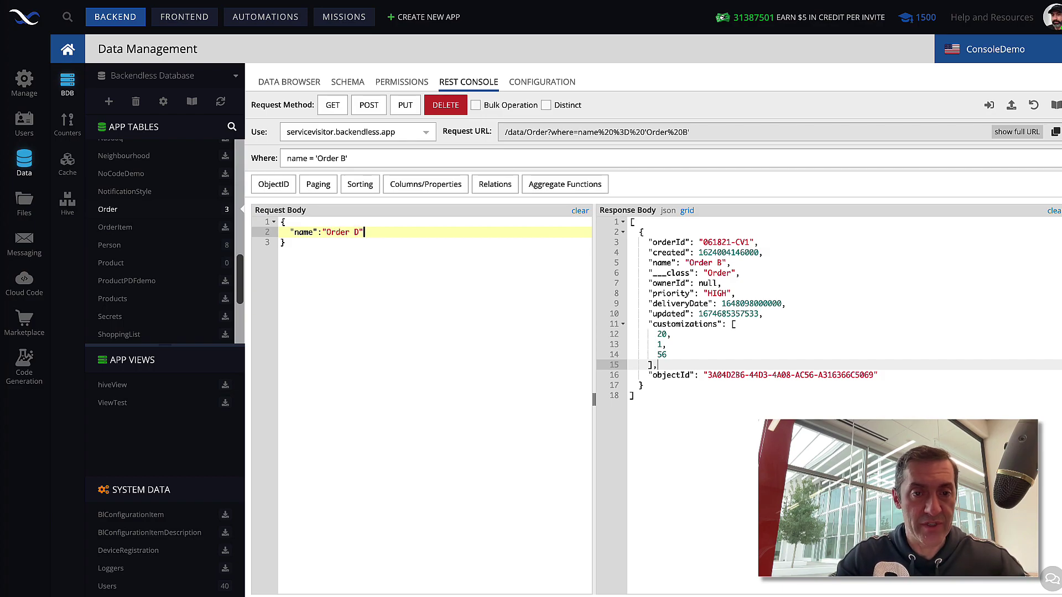
# Add a "customizations" property with the array [ 123,12321, "Test"] on its own line in the request body
pyautogui.press('Return')
pyautogui.write('"')
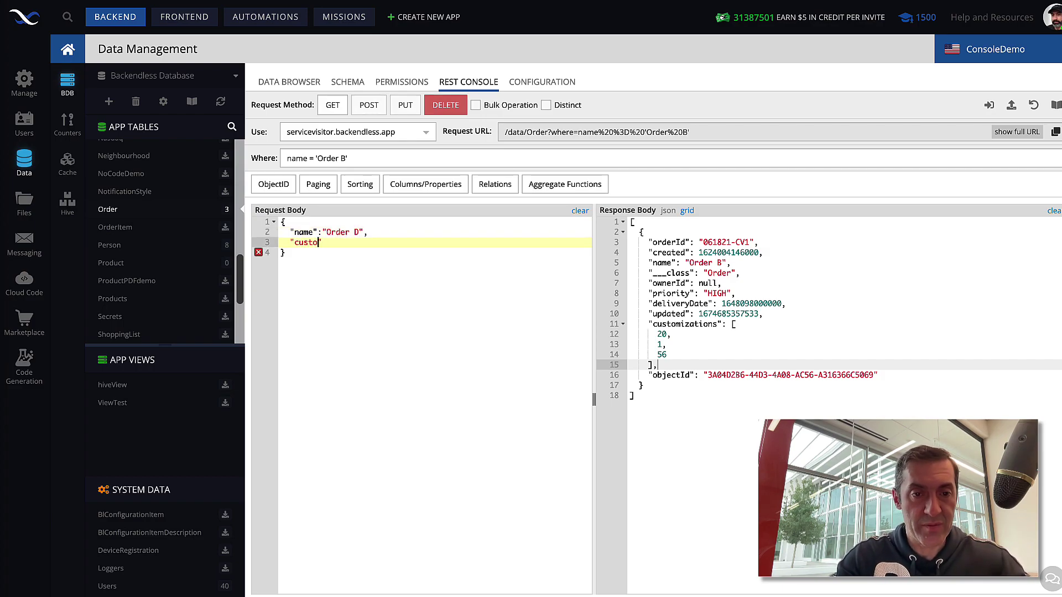
pyautogui.write('customizations"')
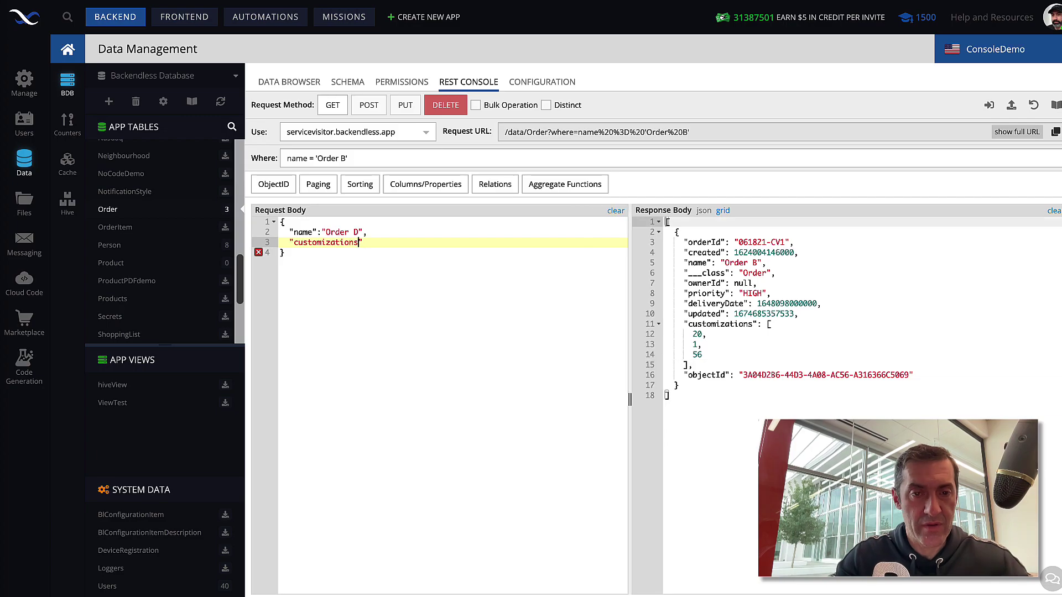
pyautogui.write(':')
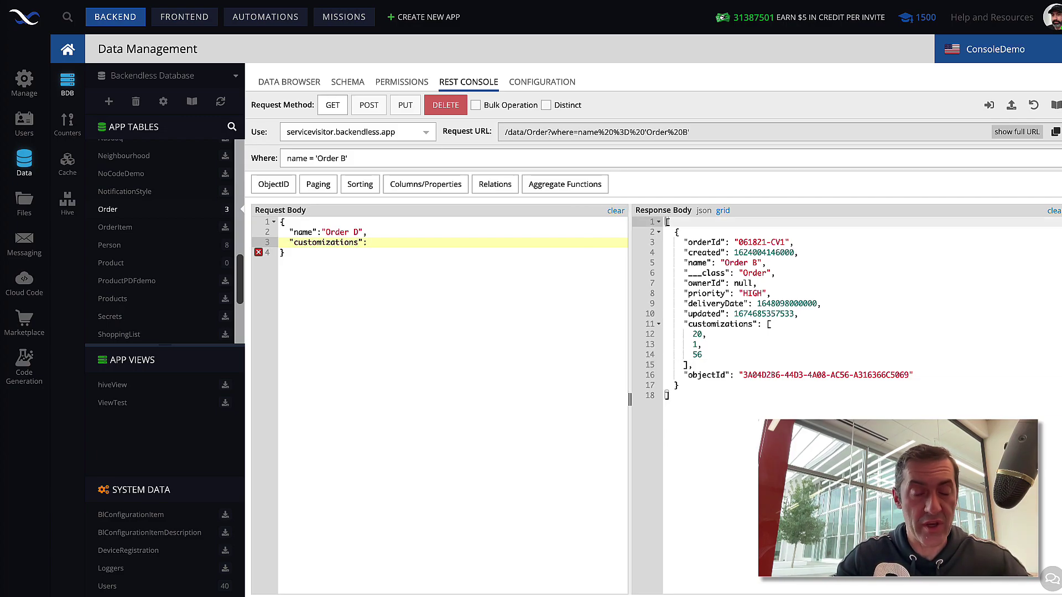
pyautogui.write('[')
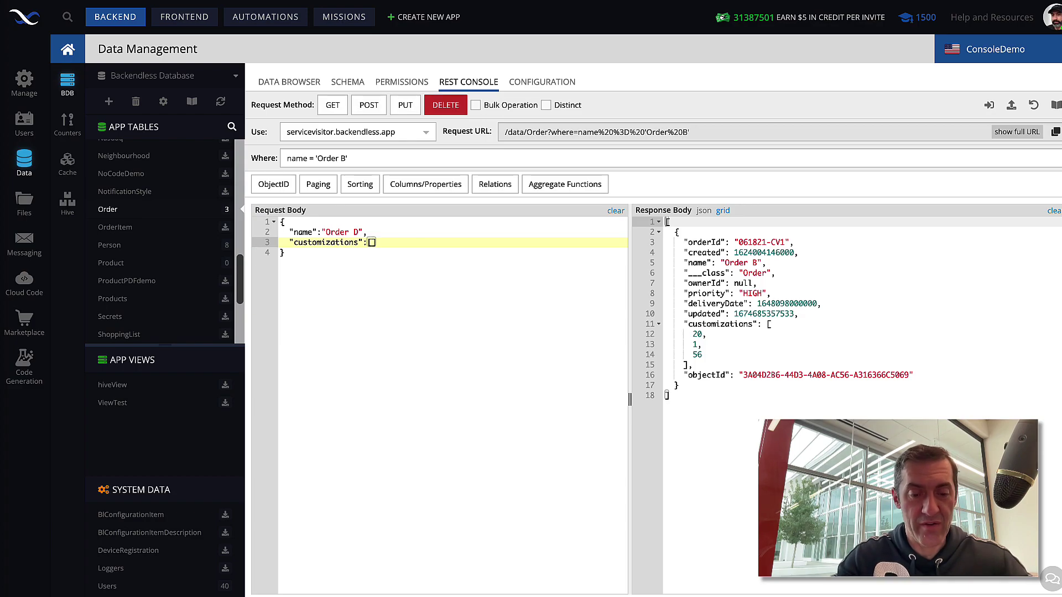
pyautogui.write(' 123,12321')
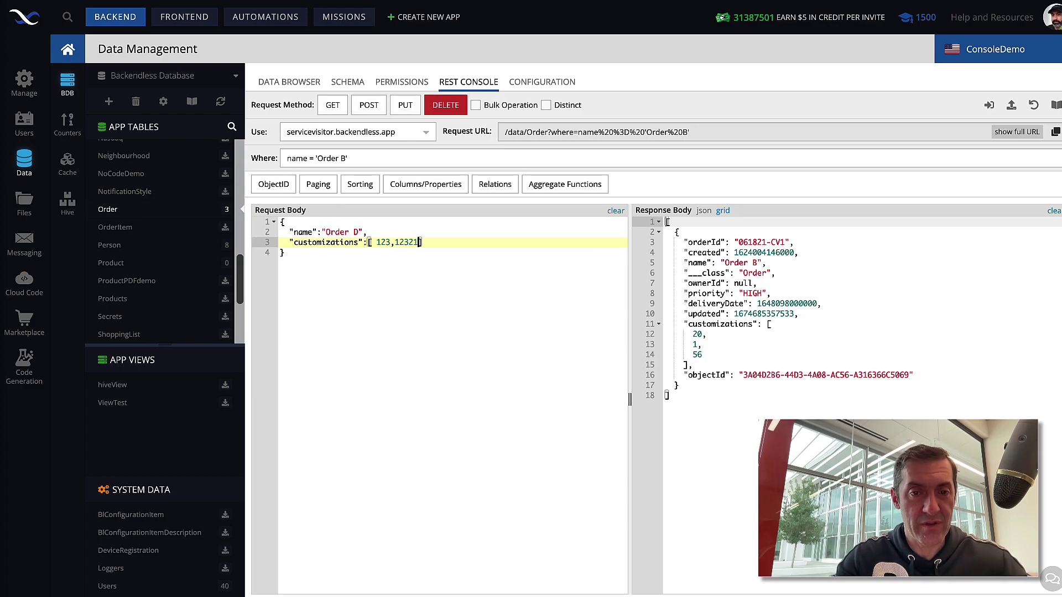
pyautogui.write(', "Test')
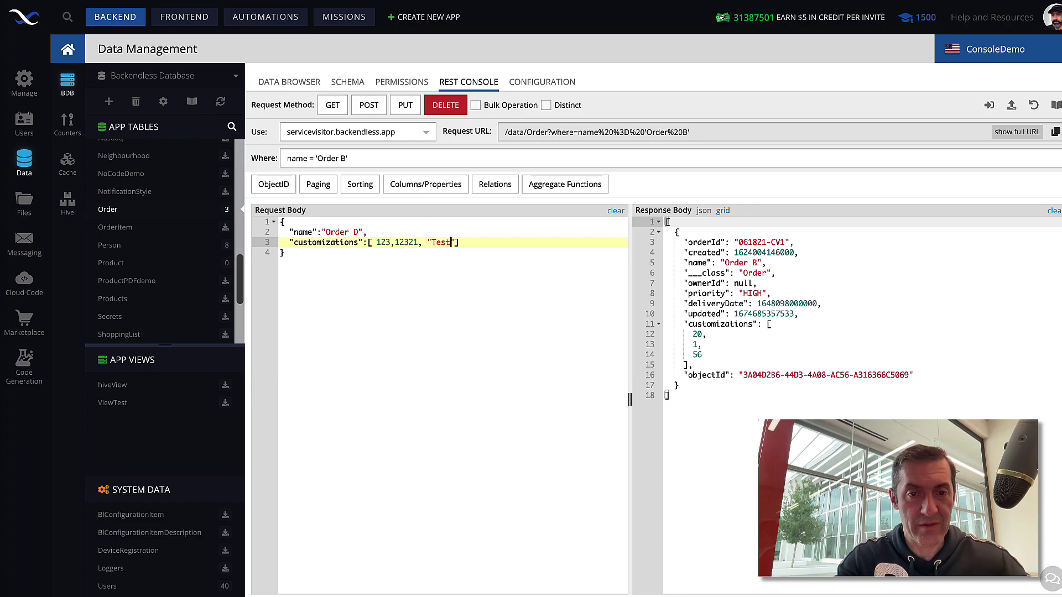
pyautogui.write('"')
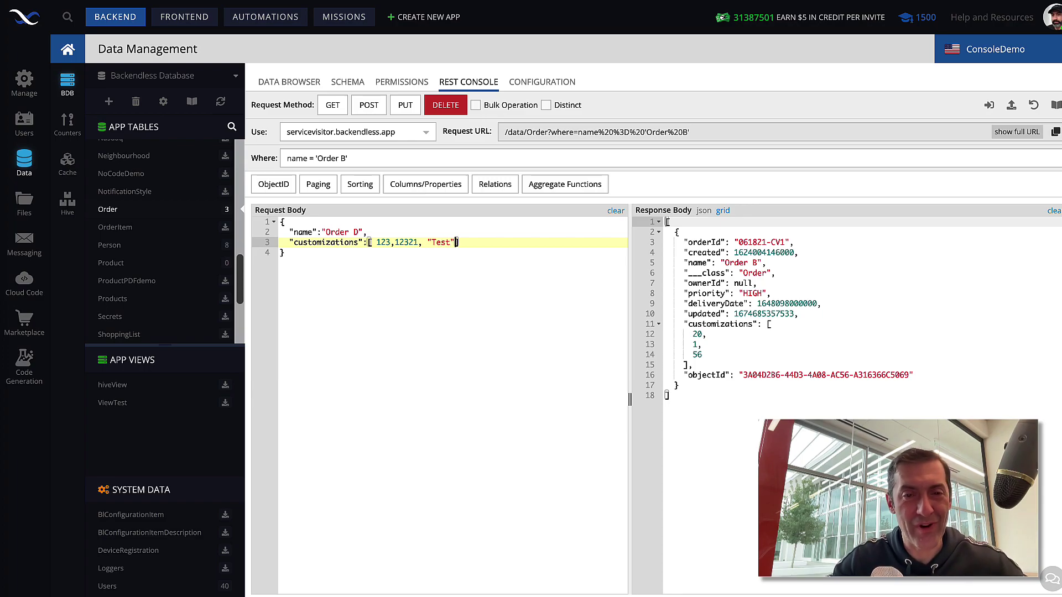
# Create Order D by sending the body as a PUT request, and check its customizations in the response and the table's records
pyautogui.click(432, 296)
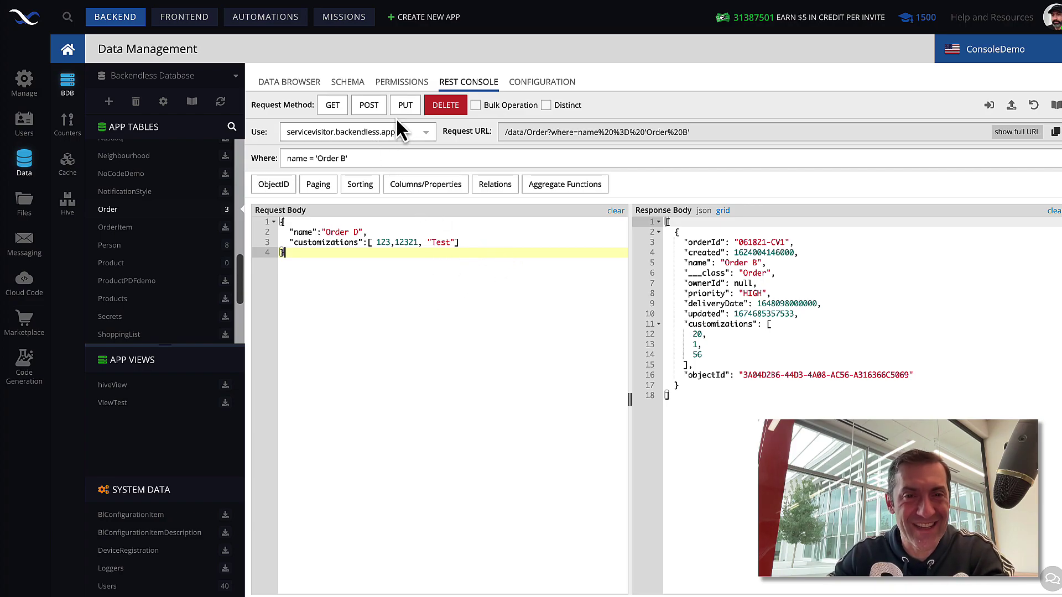
pyautogui.click(406, 107)
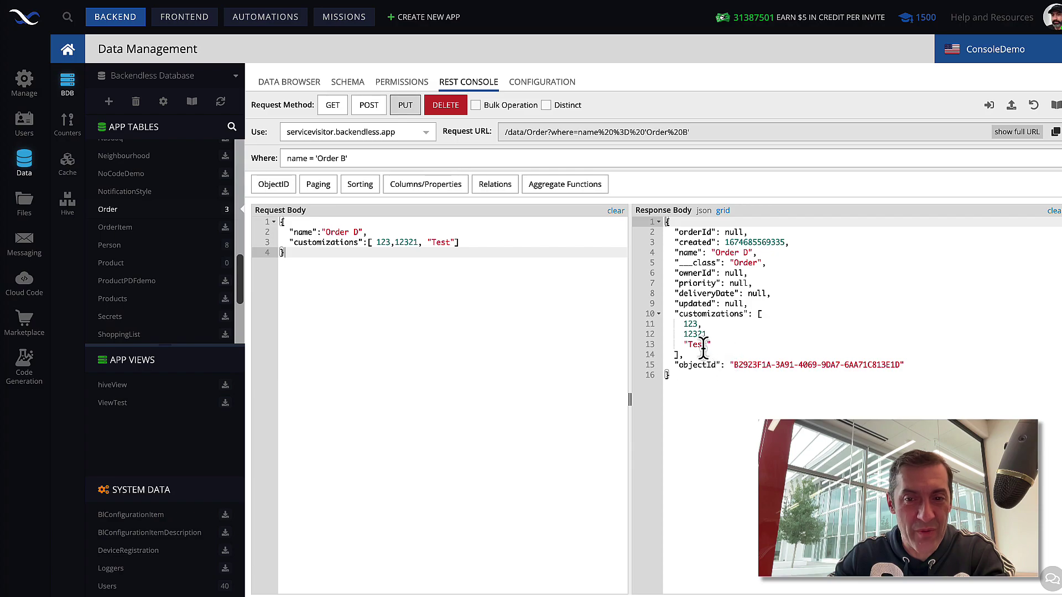
pyautogui.moveTo(677, 309); pyautogui.dragTo(680, 359)
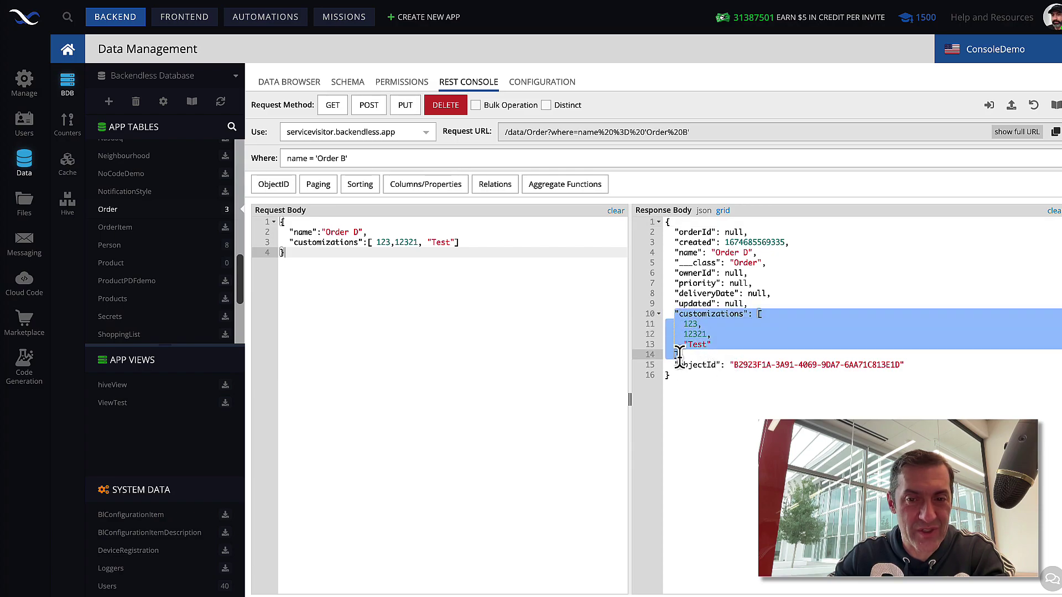
pyautogui.click(714, 345)
pyautogui.click(291, 83)
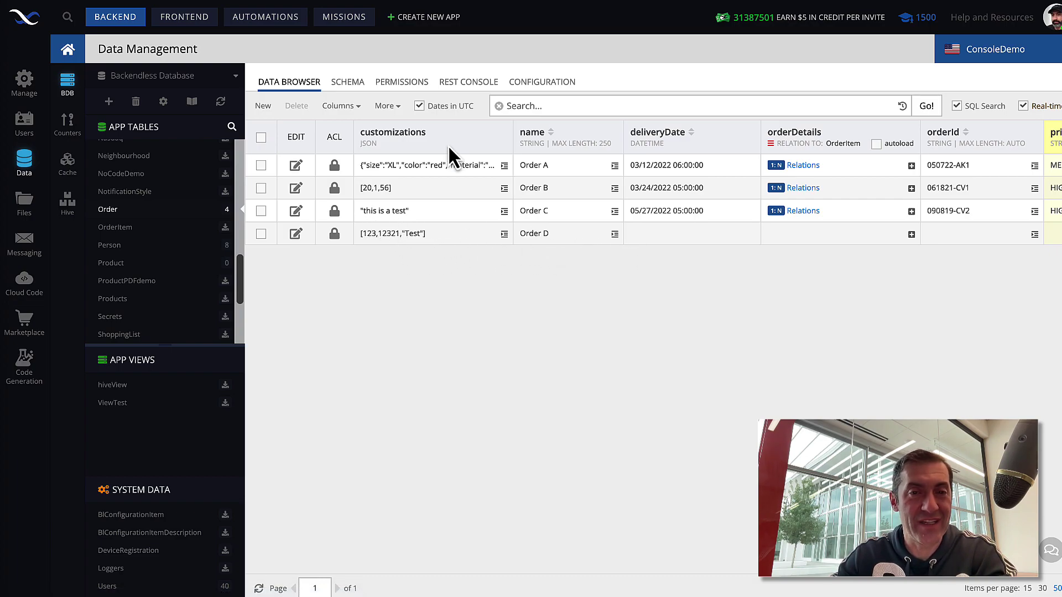
pyautogui.click(466, 82)
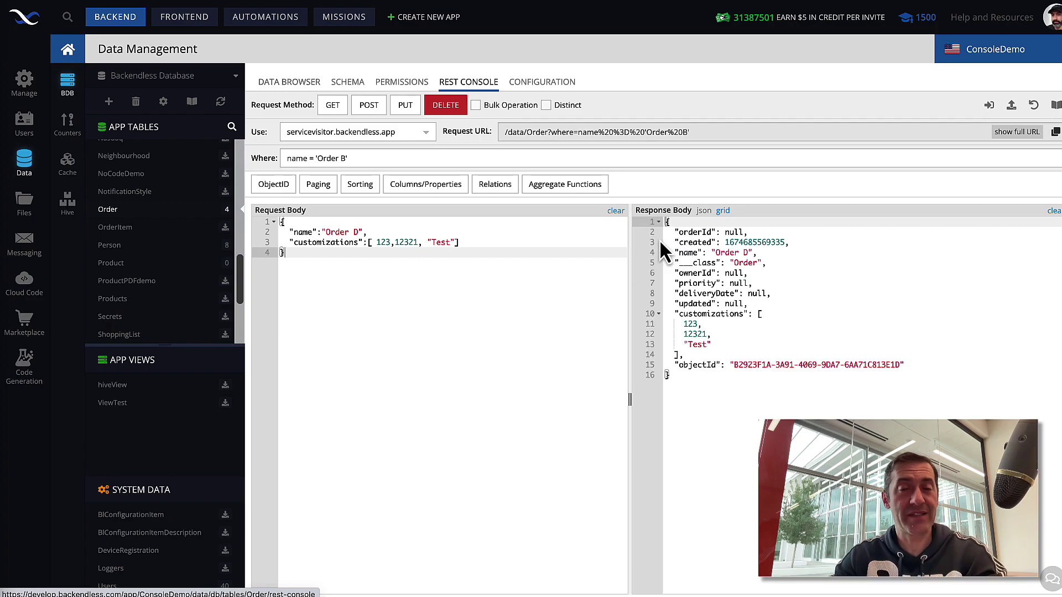